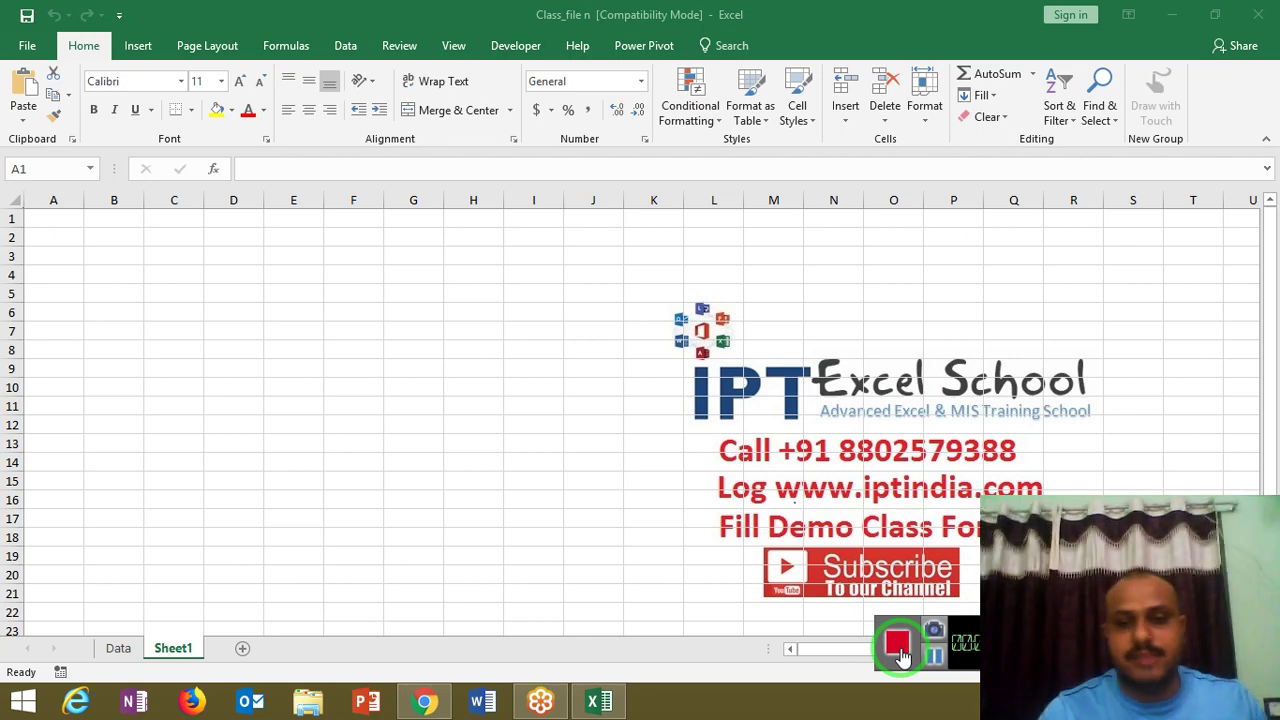
# - Enter the headers Sr in A1 and Name in B1
pyautogui.click(94, 250)
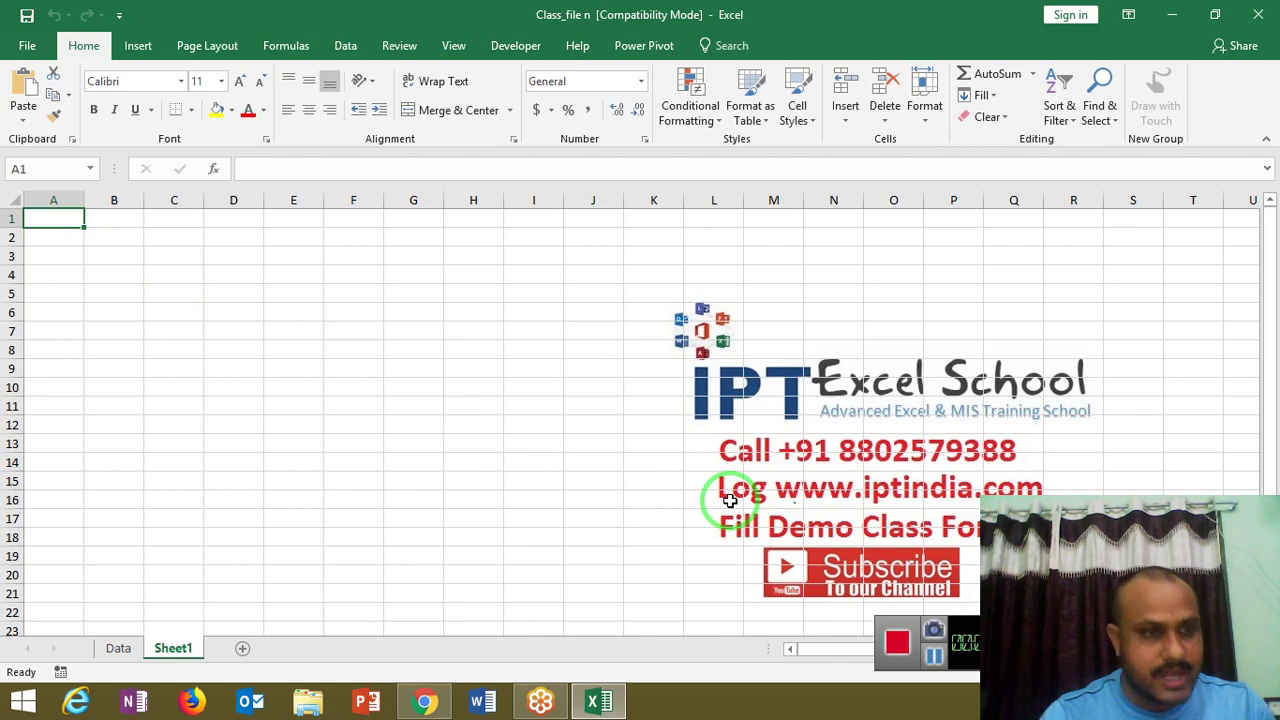
pyautogui.click(130, 272)
pyautogui.click(60, 218)
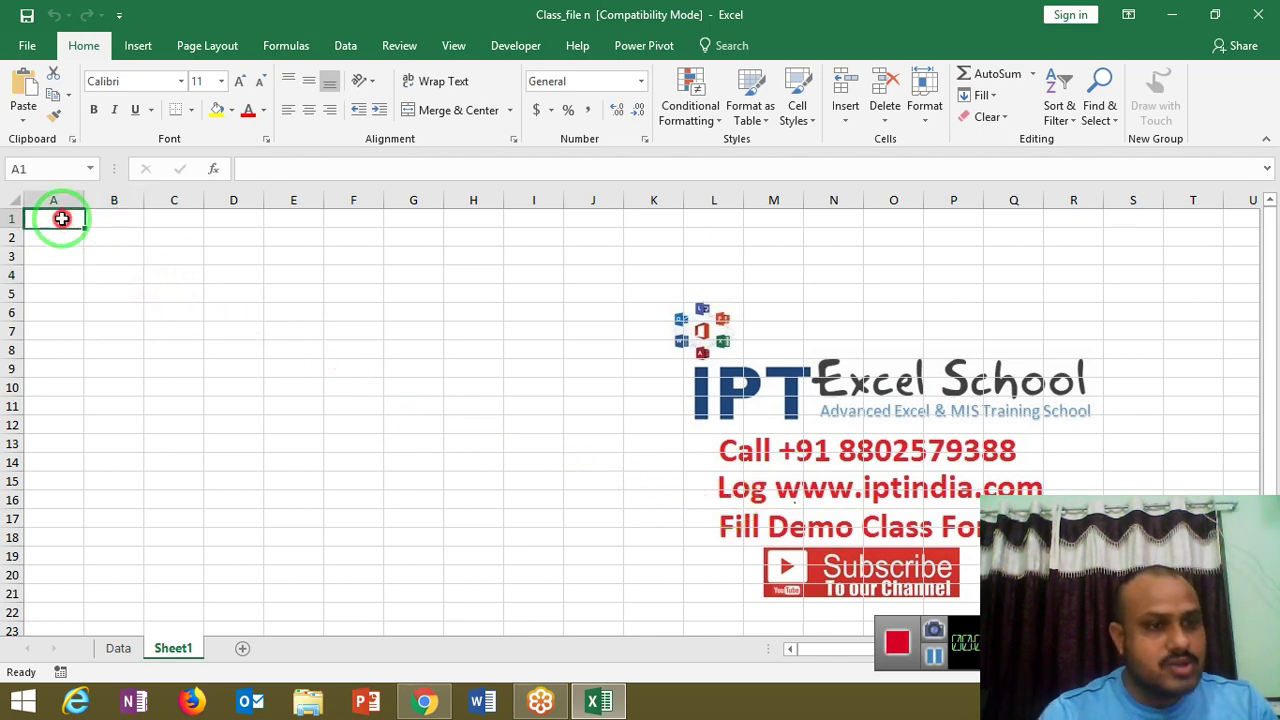
pyautogui.write('Sr')
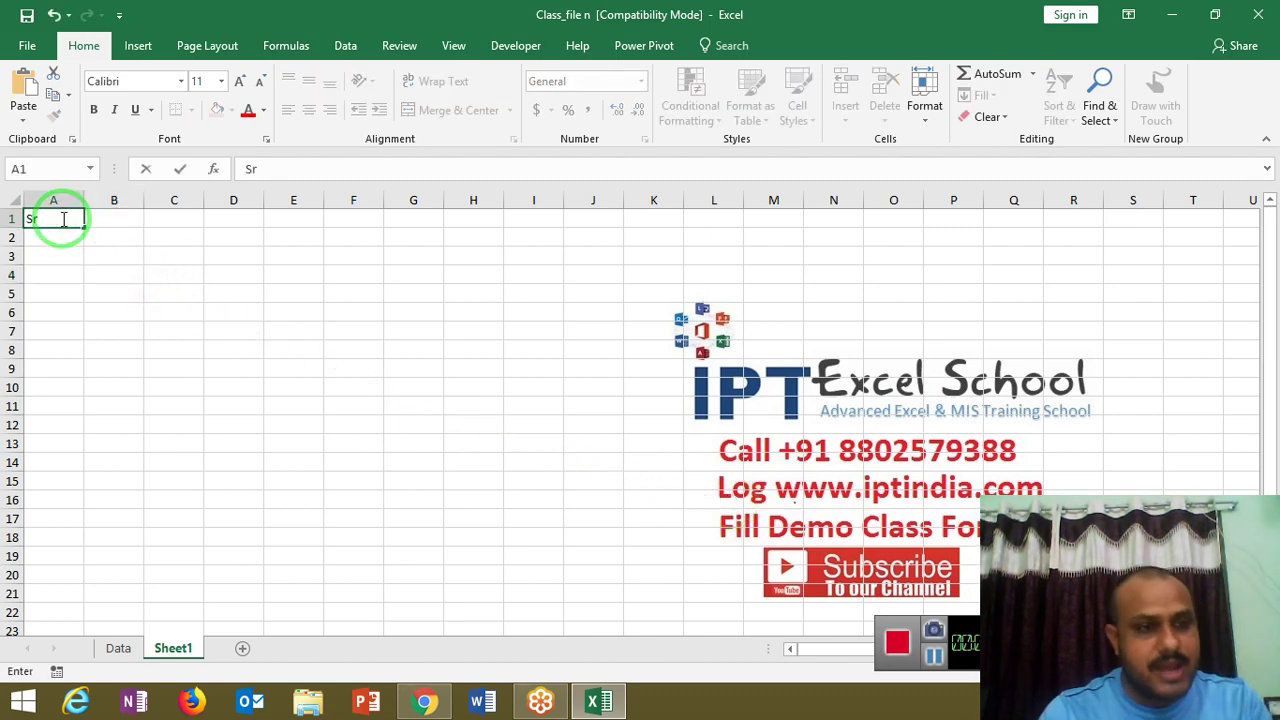
pyautogui.press('Tab')
pyautogui.write('Name')
pyautogui.press('Tab')
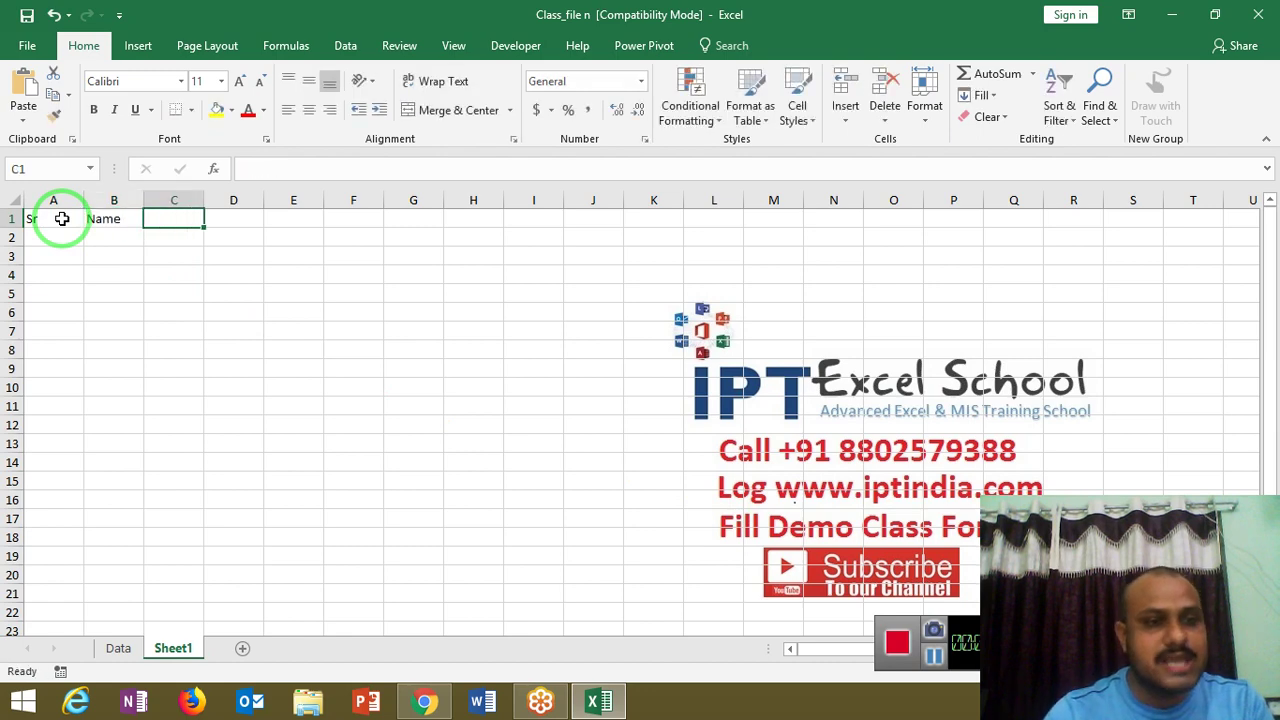
pyautogui.hotkey('shift', 'Right')
pyautogui.hotkey('shift', 'Right')
pyautogui.hotkey('shift', 'Right')
pyautogui.hotkey('shift', 'Right')
pyautogui.hotkey('shift', 'Right')
pyautogui.hotkey('shift', 'Right')
pyautogui.hotkey('shift', 'Right')
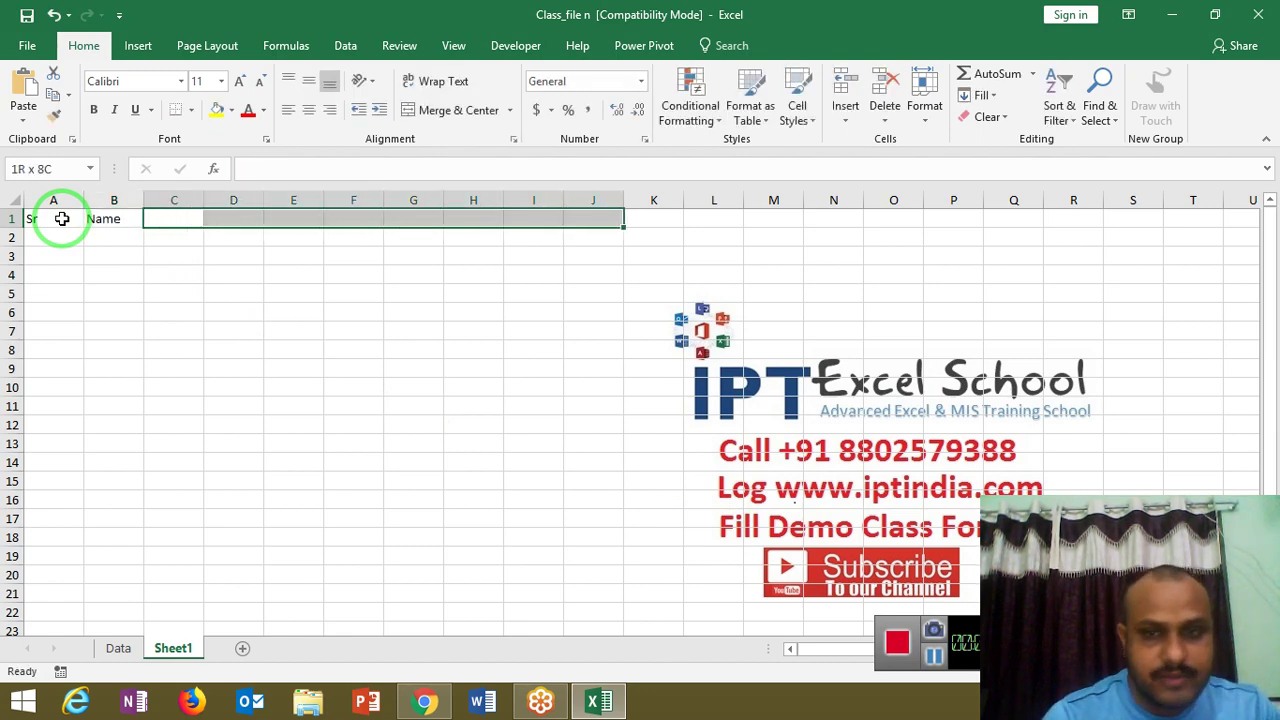
pyautogui.hotkey('shift', 'Right')
pyautogui.hotkey('shift', 'Right')
pyautogui.click(62, 218)
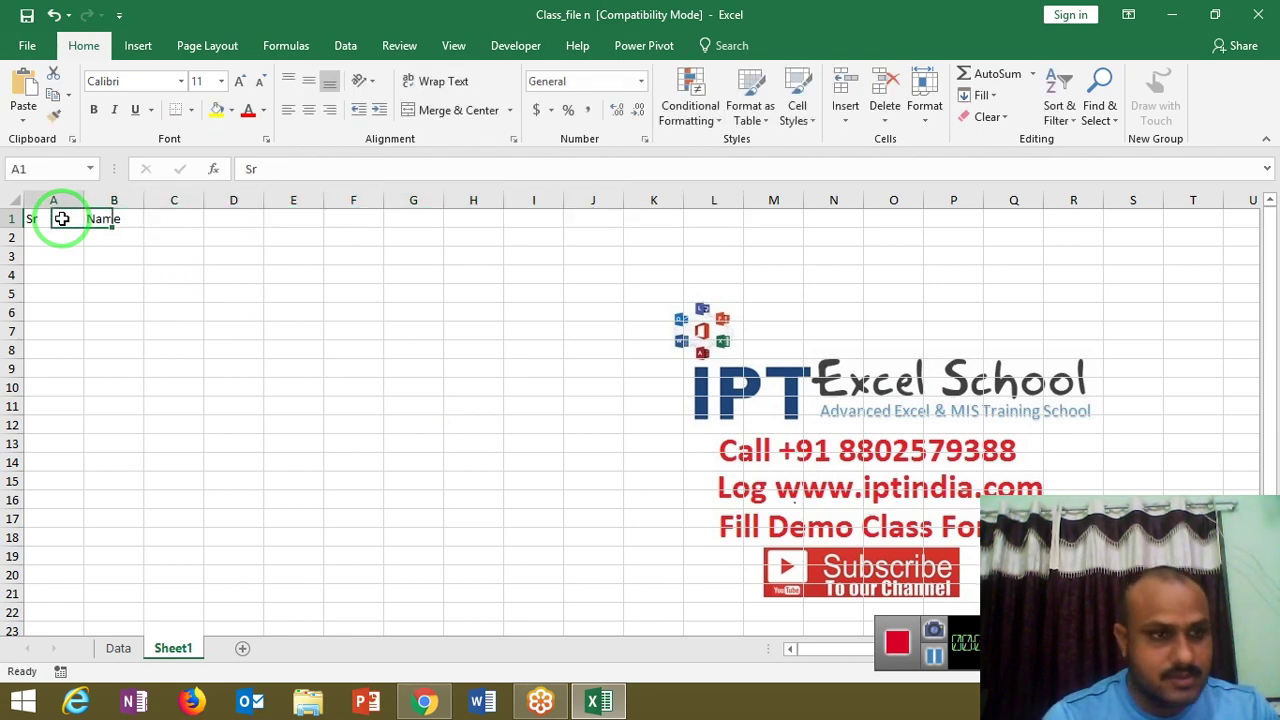
# - Enter serial number 1 in A2 and a sample name in B2
pyautogui.press('Down')
pyautogui.press('Right')
pyautogui.press('Down')
pyautogui.press('Up')
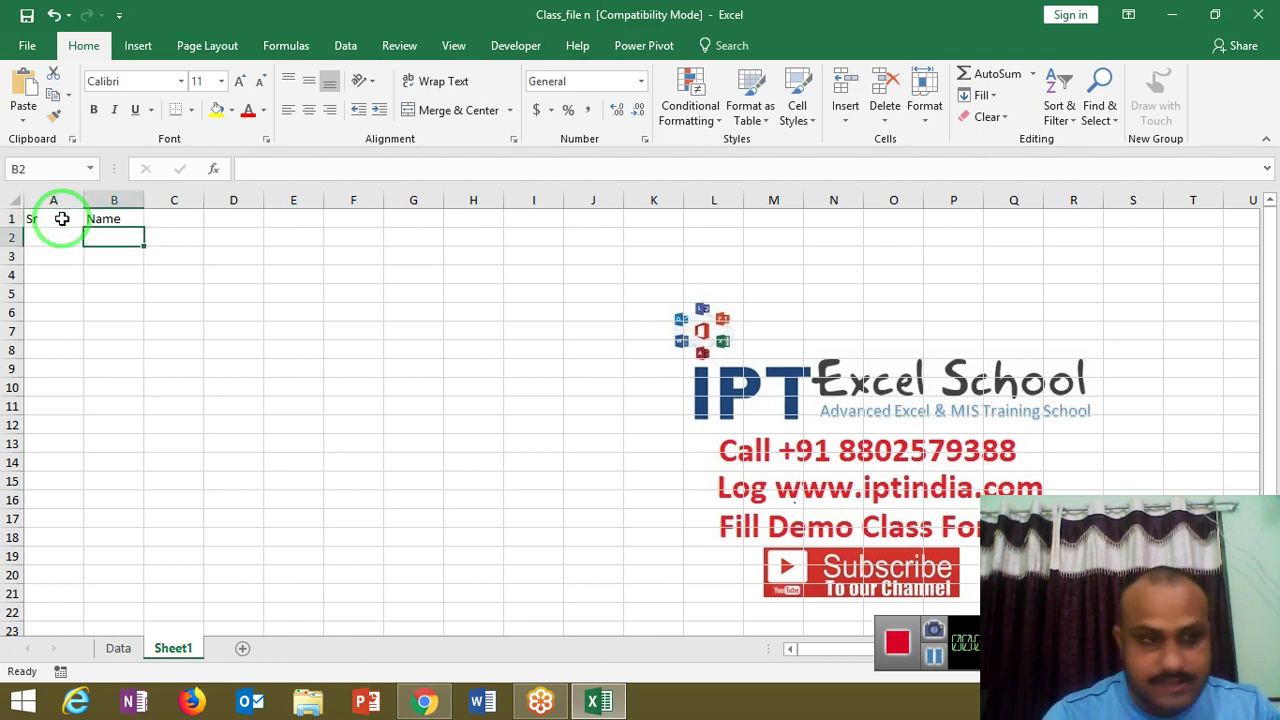
pyautogui.press('Left')
pyautogui.write('1')
pyautogui.press('Tab')
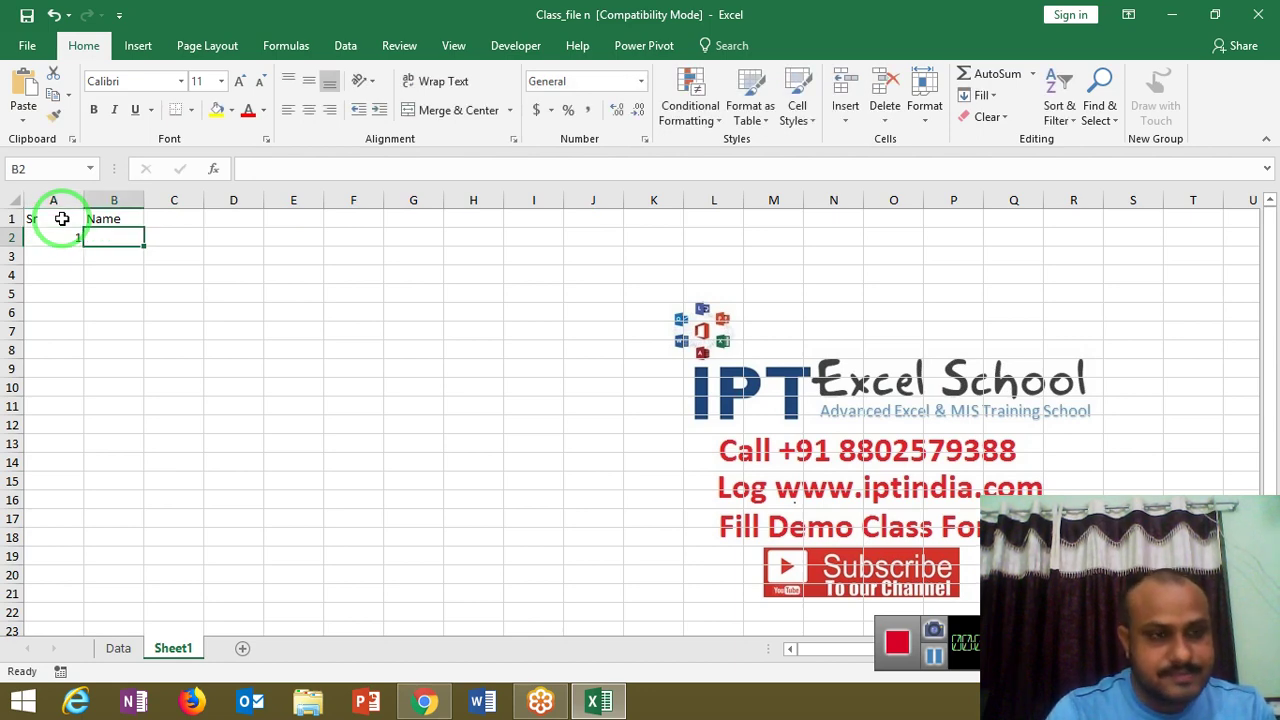
pyautogui.write('Puj')
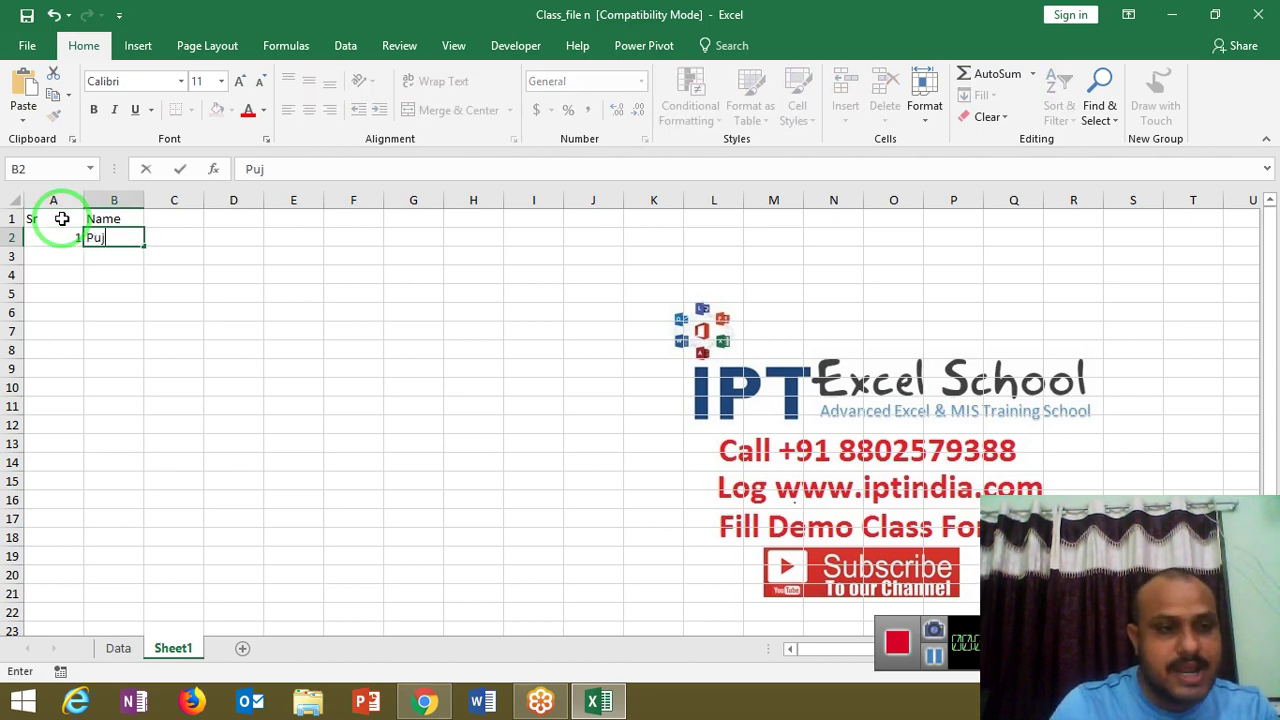
pyautogui.write('a')
pyautogui.press('Tab')
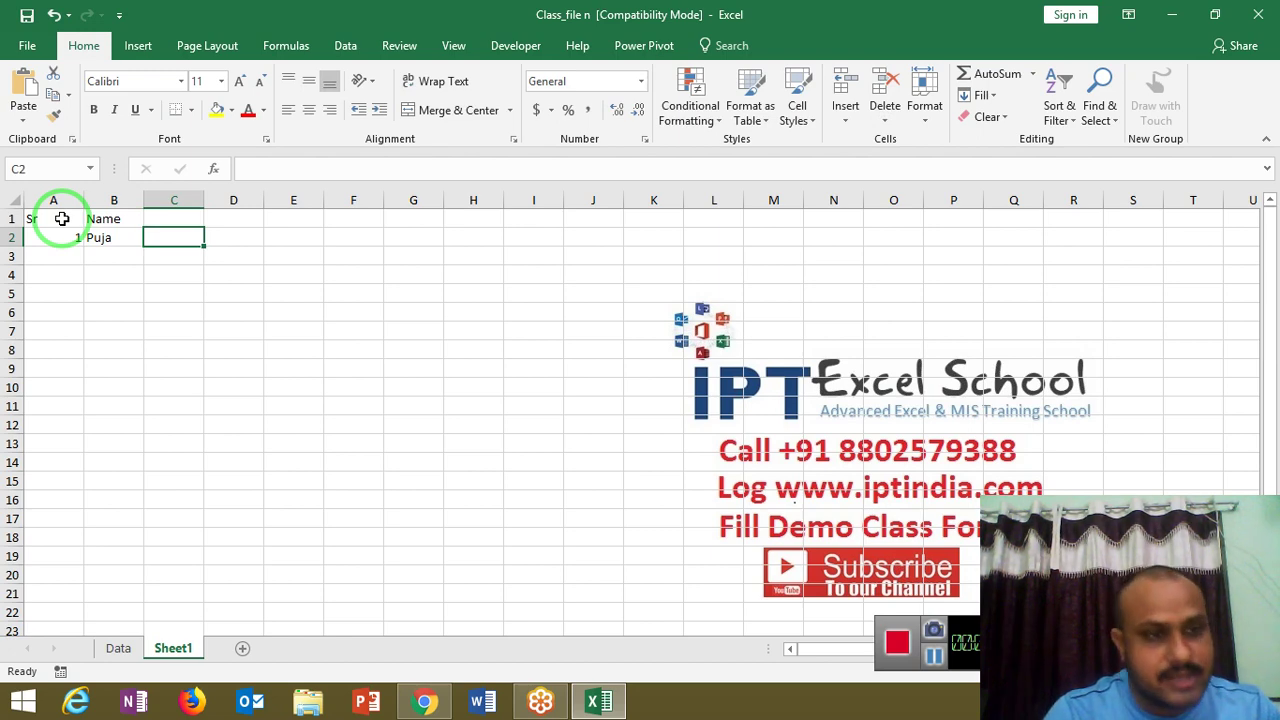
# - Type a manual test value 2 in A3, then delete it
pyautogui.press('Return')
pyautogui.write('2')
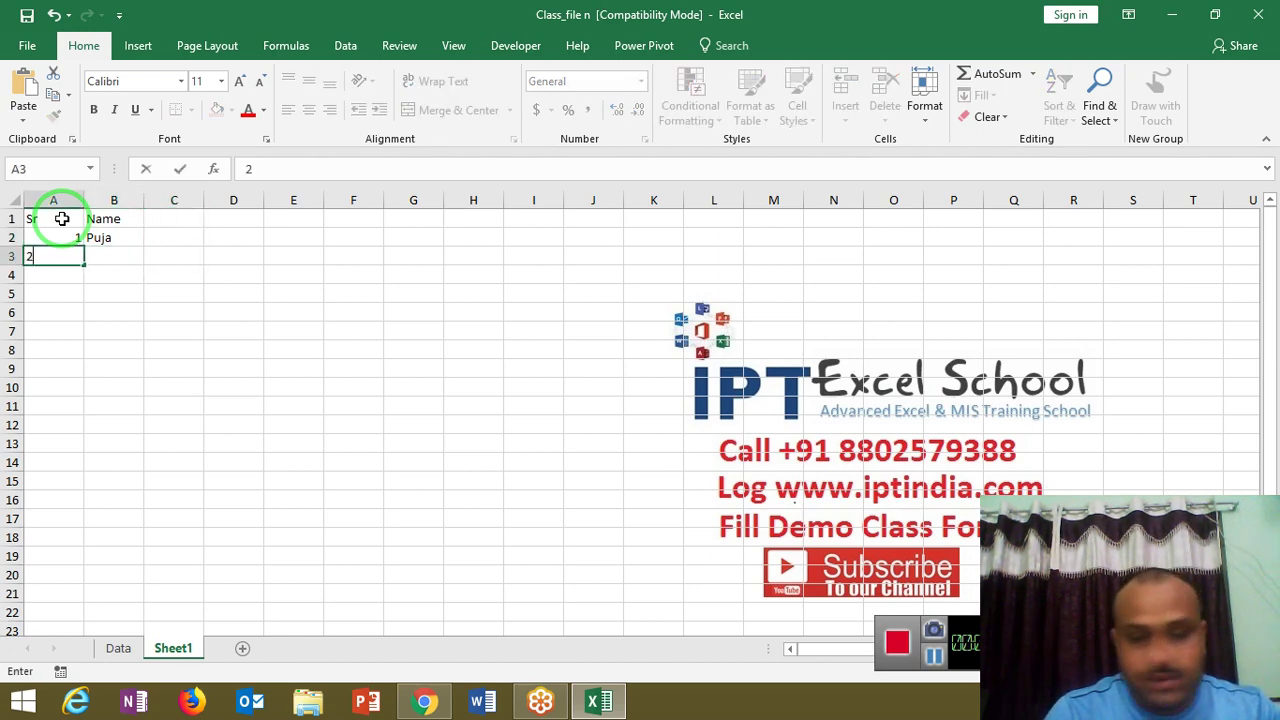
pyautogui.press('Tab')
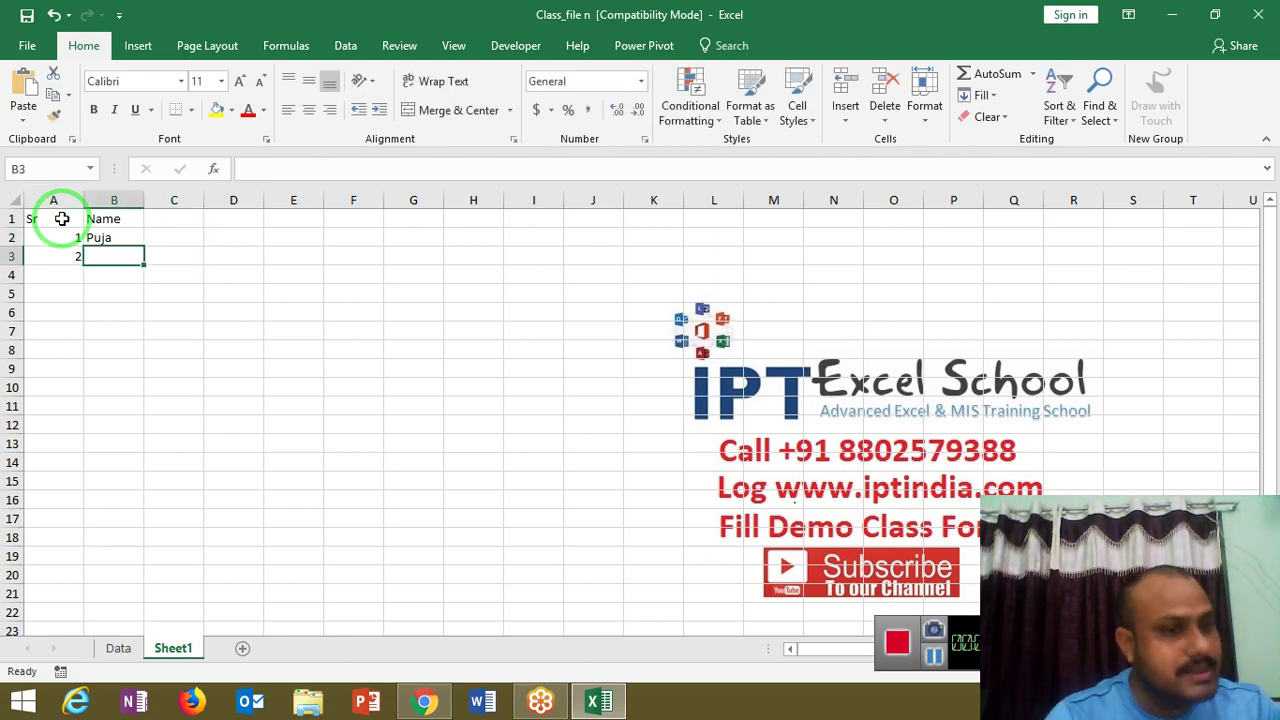
pyautogui.press('Left')
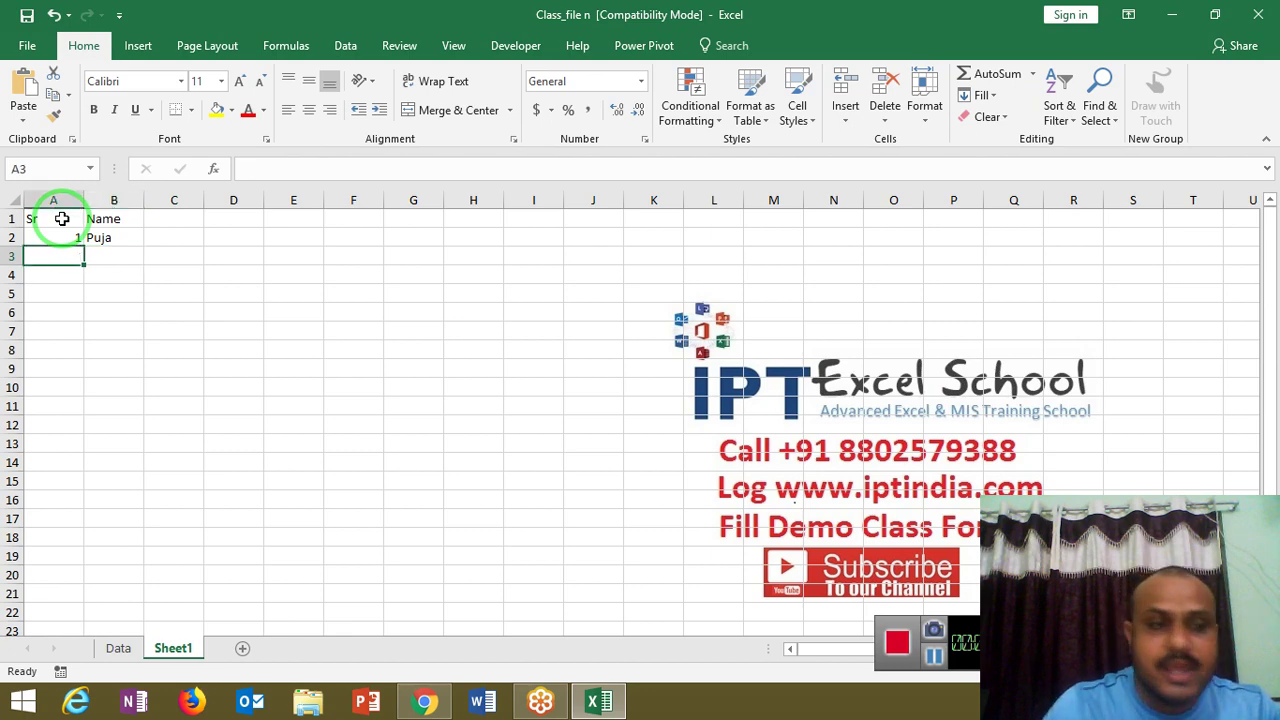
pyautogui.press('Delete')
# - Select the empty serial cells below, then return to A3 and begin an =IF( formula
pyautogui.press('Right')
pyautogui.hotkey('shift', 'Down')
pyautogui.hotkey('shift', 'Down')
pyautogui.hotkey('shift', 'Down')
pyautogui.hotkey('shift', 'Down')
pyautogui.hotkey('shift', 'Down')
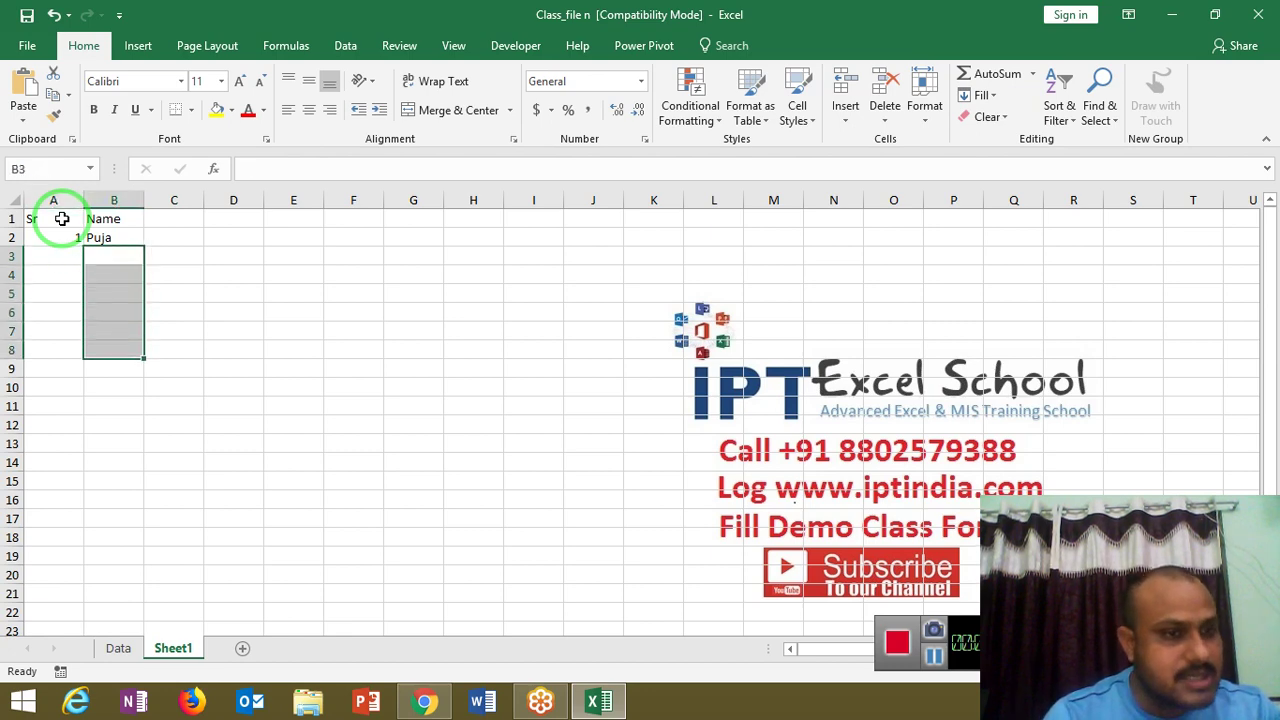
pyautogui.press('Left')
pyautogui.press('Up')
pyautogui.press('Down')
pyautogui.hotkey('shift', 'Down')
pyautogui.hotkey('shift', 'Down')
pyautogui.hotkey('shift', 'Down')
pyautogui.hotkey('shift', 'Down')
pyautogui.hotkey('shift', 'Down')
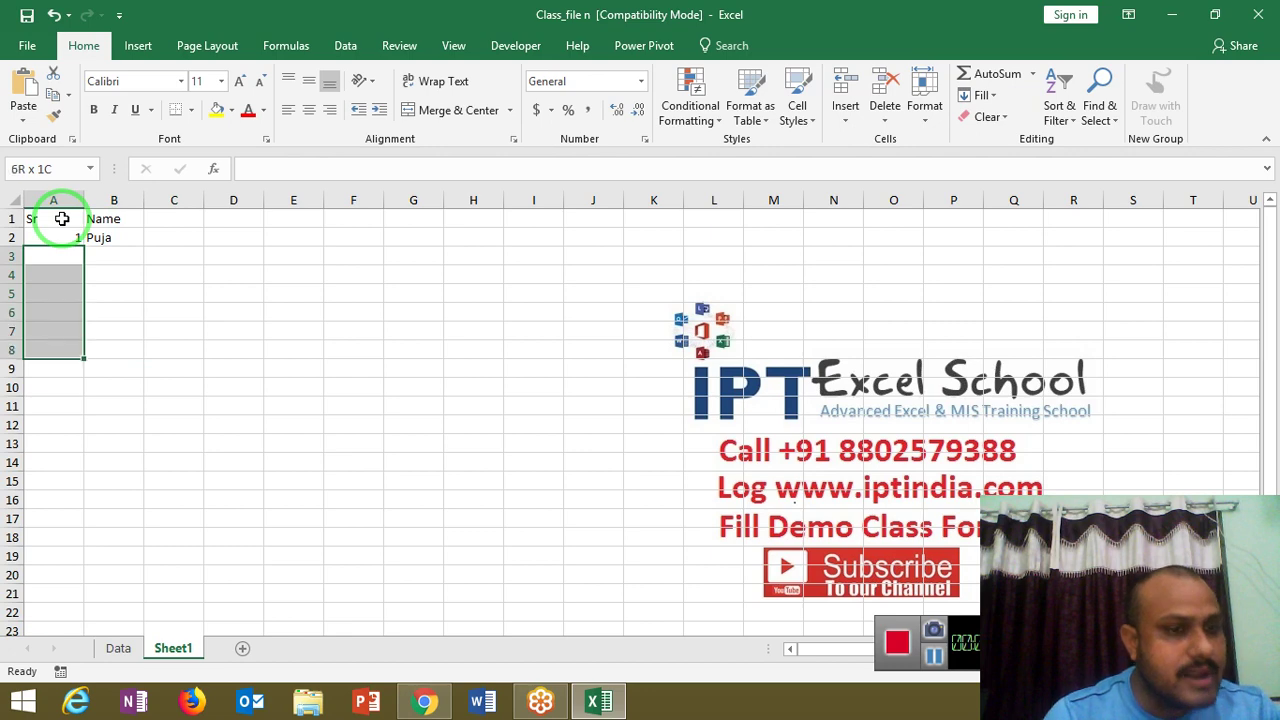
pyautogui.hotkey('shift', 'Down')
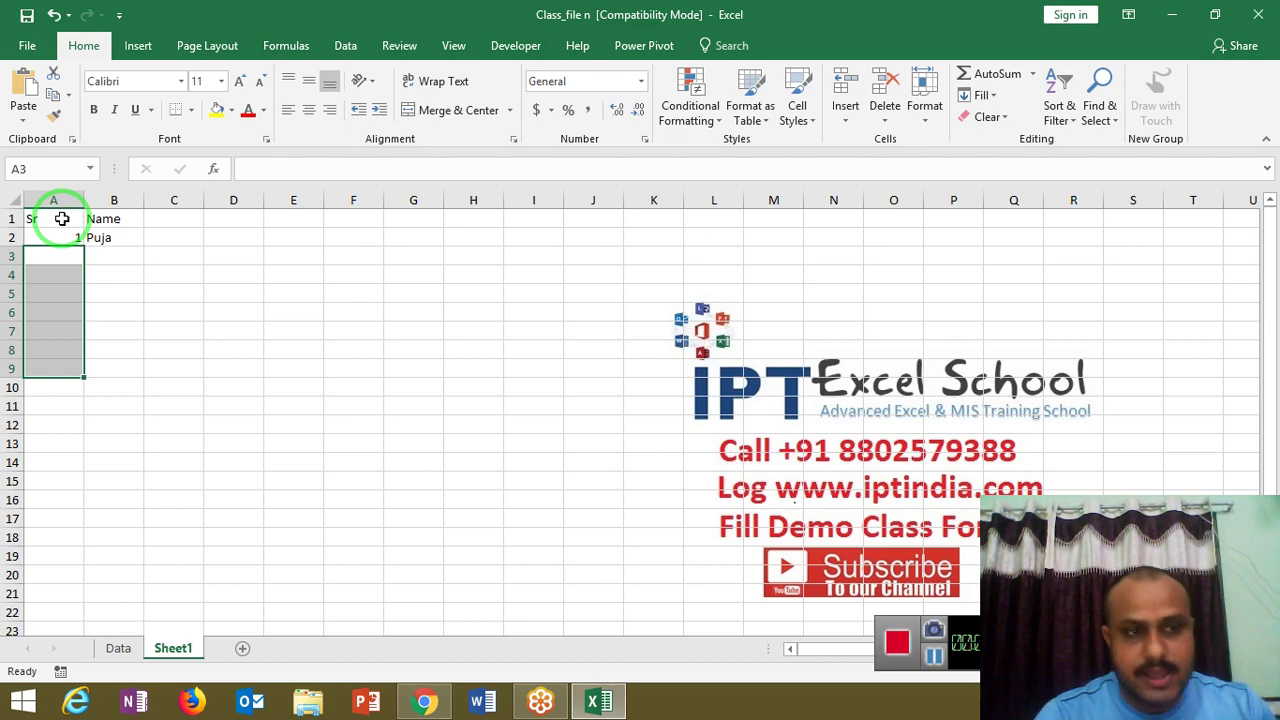
pyautogui.press('Up')
pyautogui.press('Down')
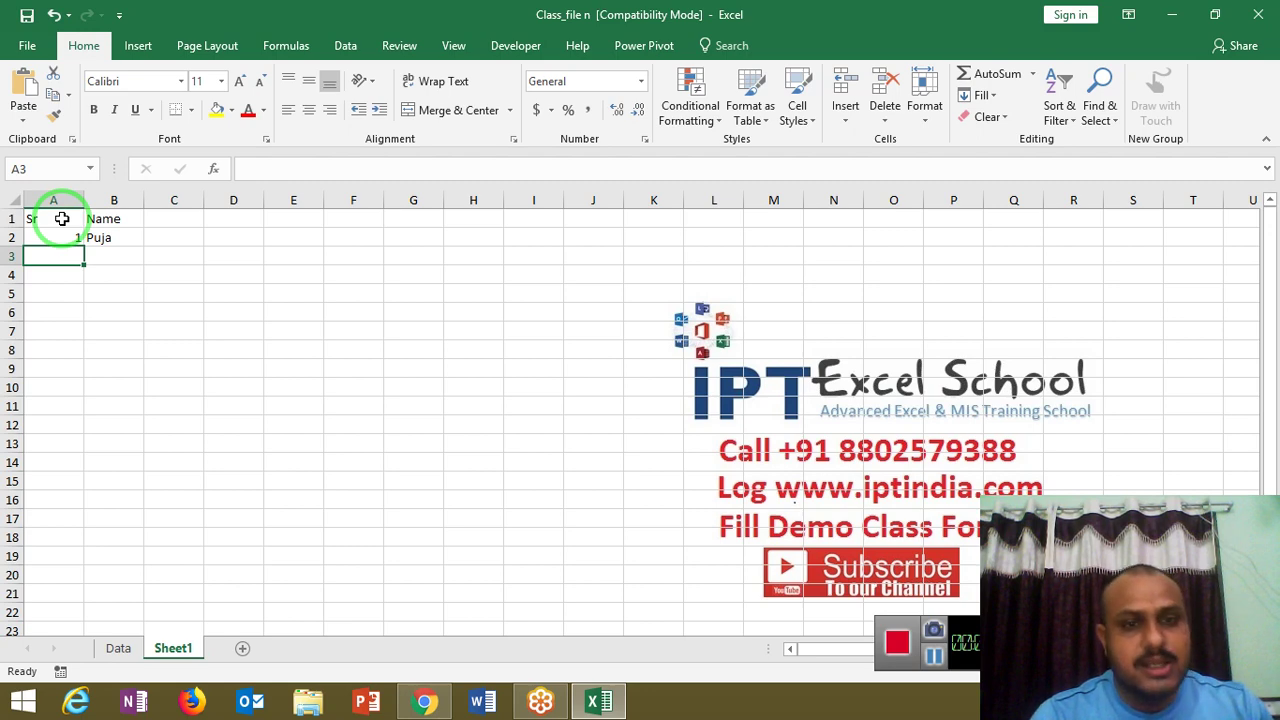
pyautogui.write('=')
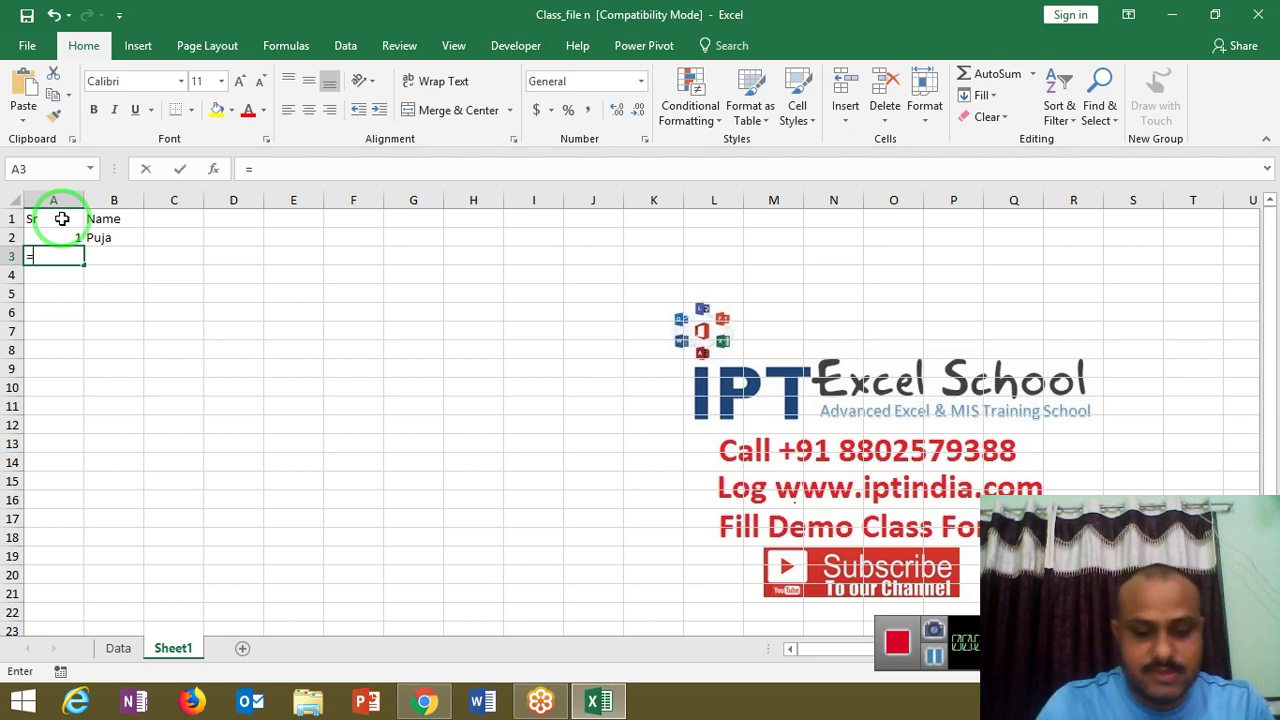
pyautogui.write('IF(')
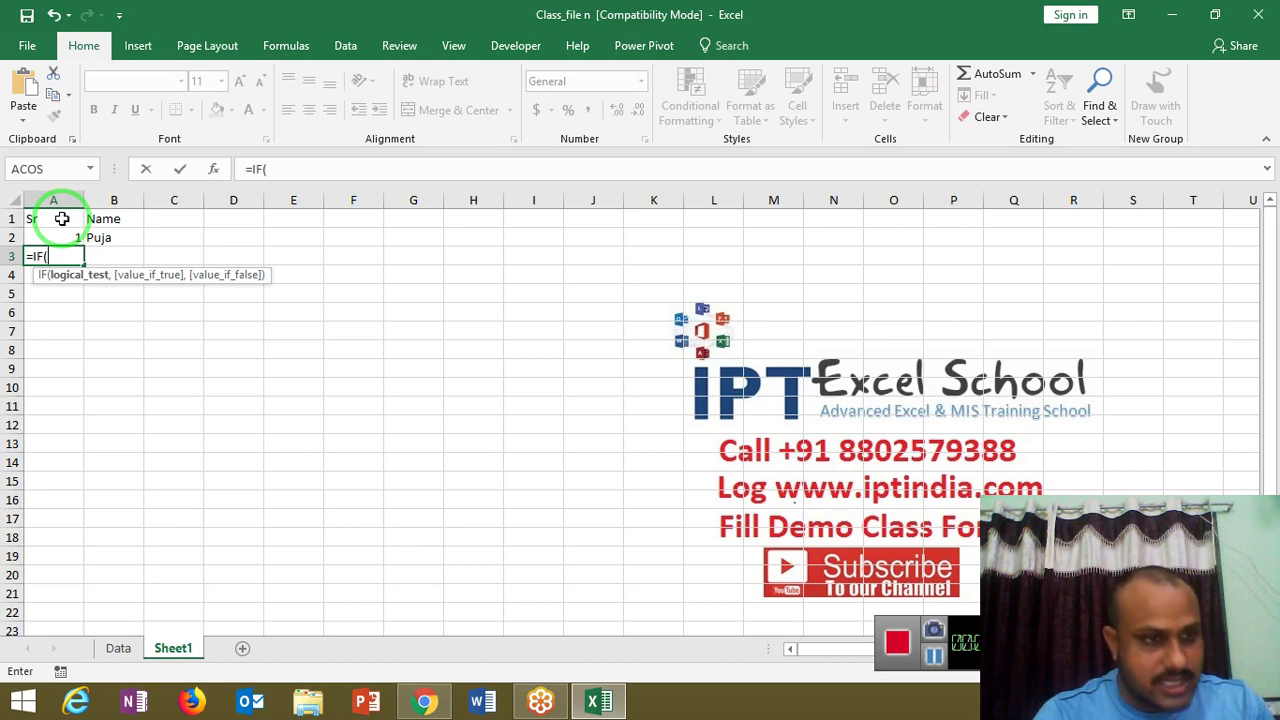
# - Enter =IF(B3>0,A2+1,"") in A3 so it stays blank until B3 gets a name
pyautogui.press('Up')
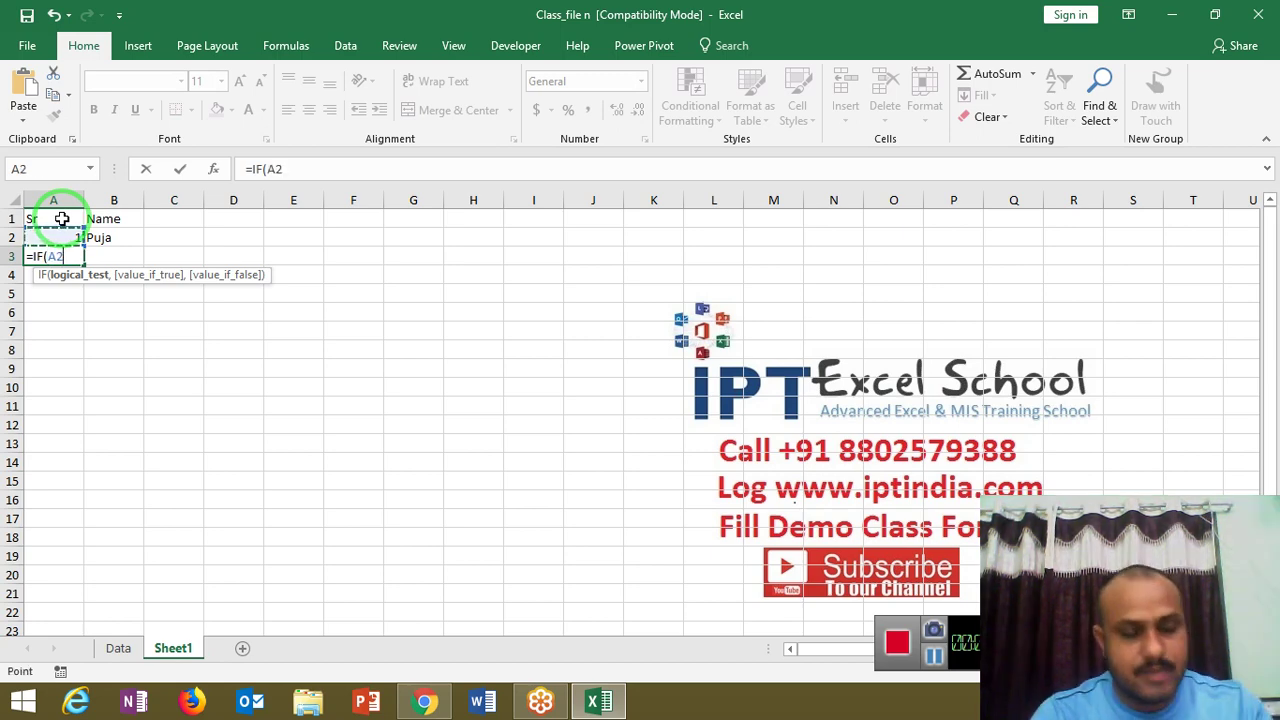
pyautogui.press('Escape')
pyautogui.write('=if')
pyautogui.press('Tab')
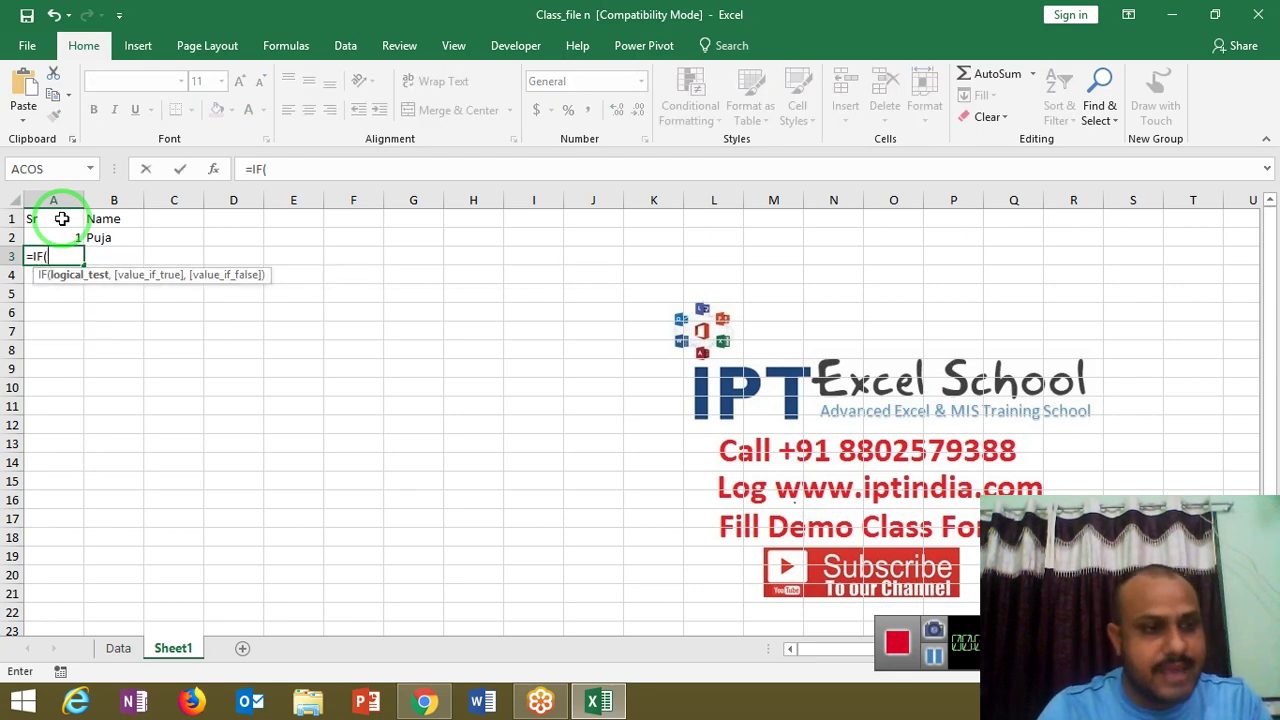
pyautogui.press('Right')
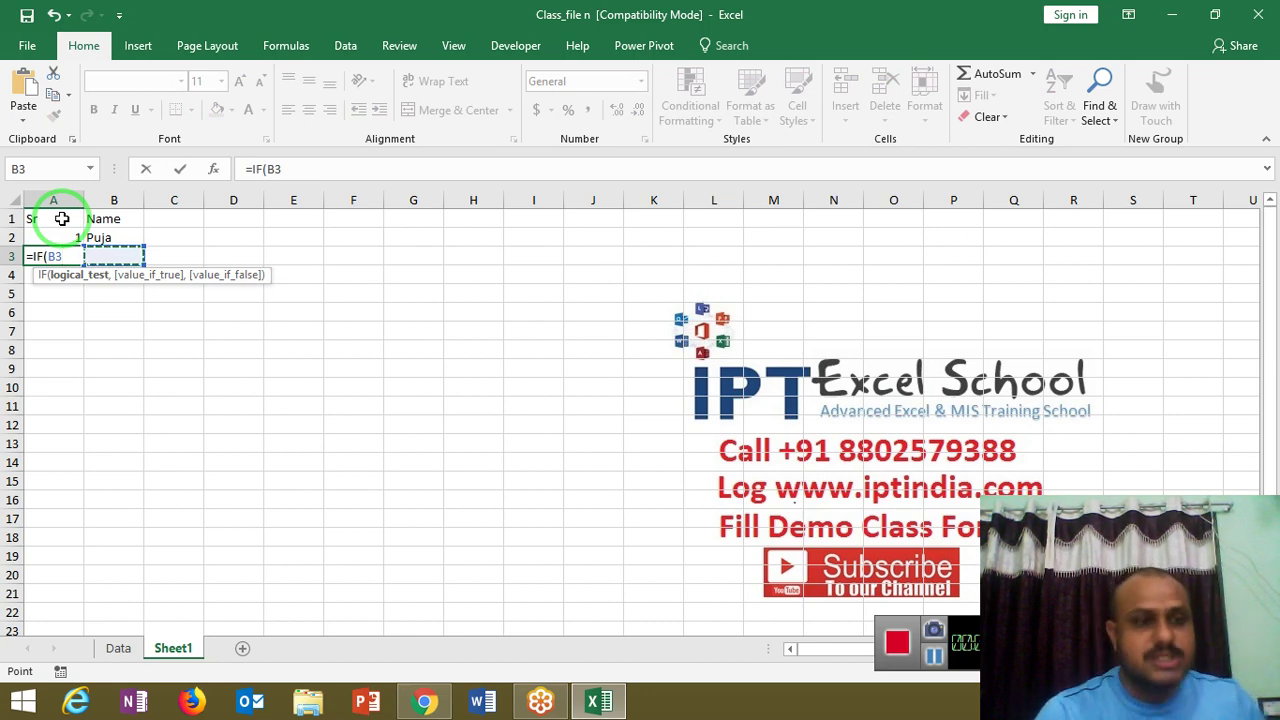
pyautogui.write('>')
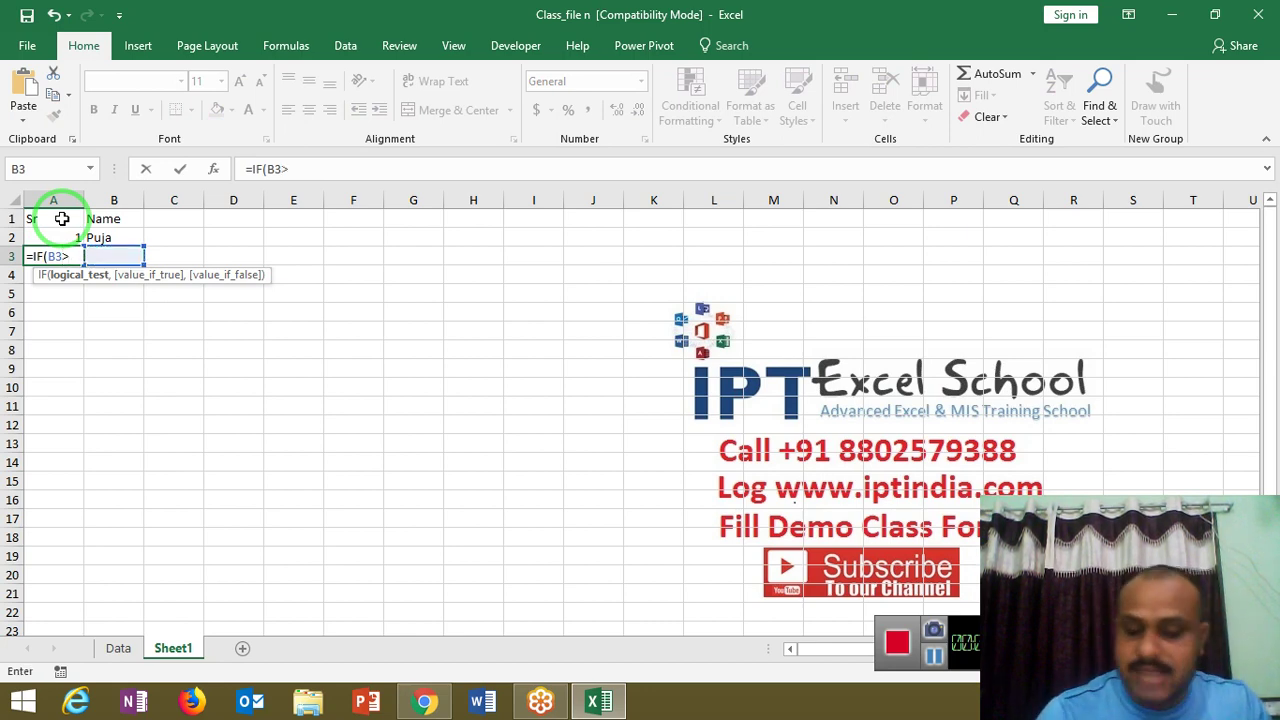
pyautogui.write('0')
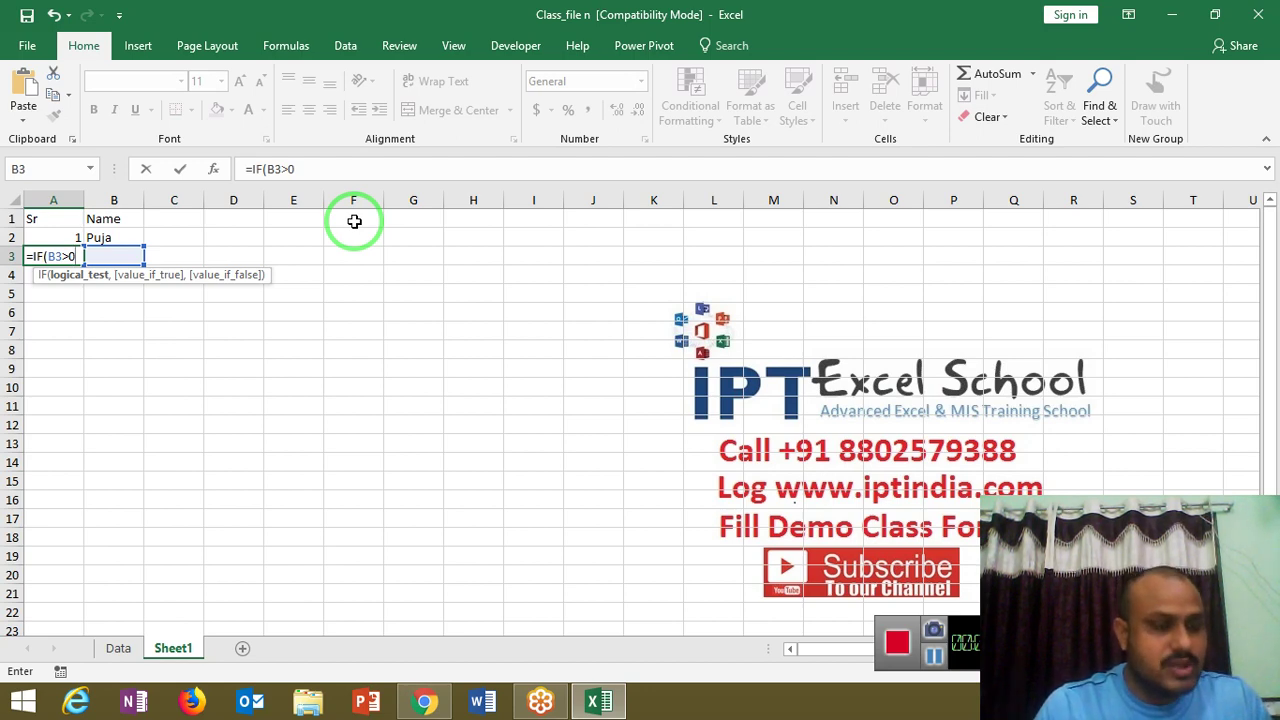
pyautogui.write(',')
pyautogui.press('Up')
pyautogui.write('+')
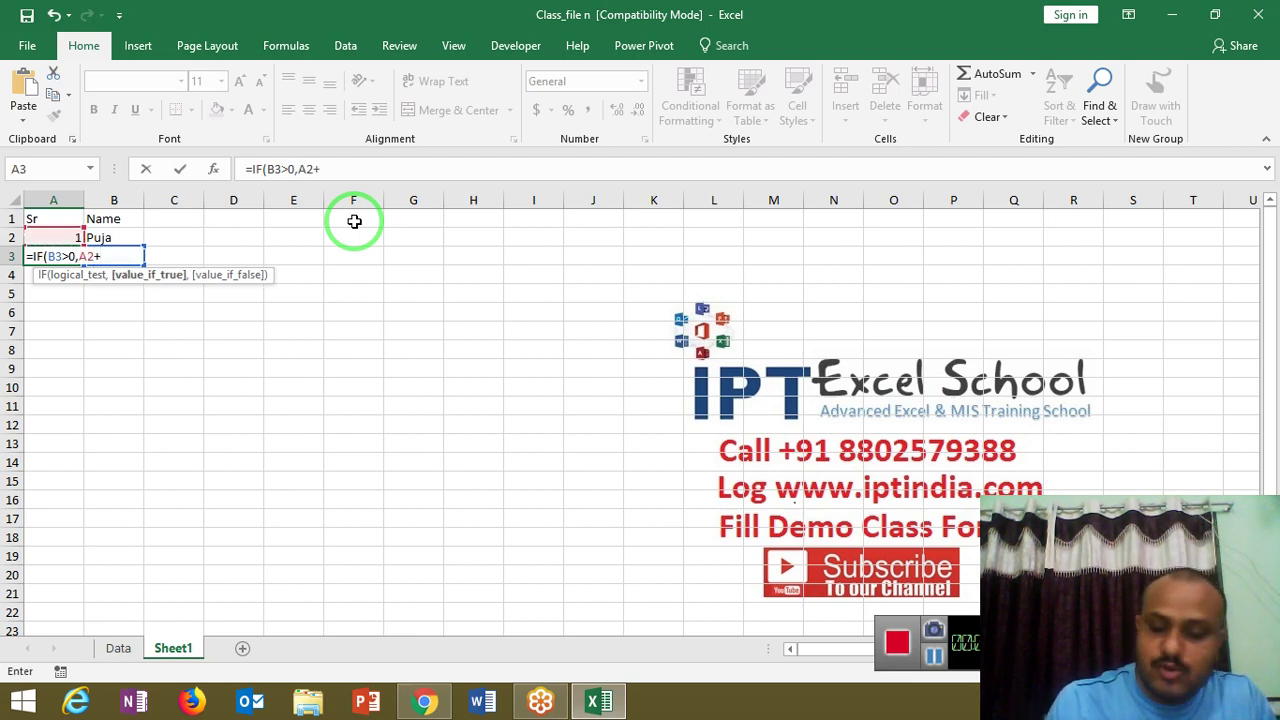
pyautogui.write('1')
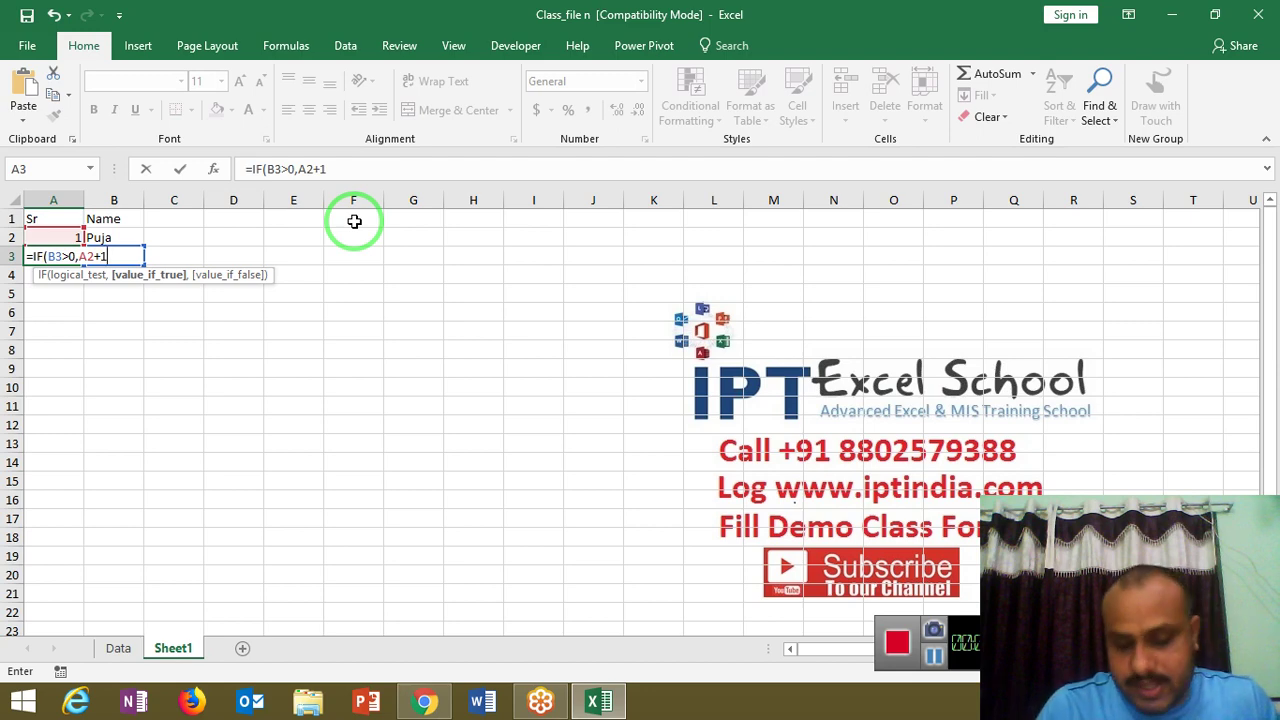
pyautogui.write(',')
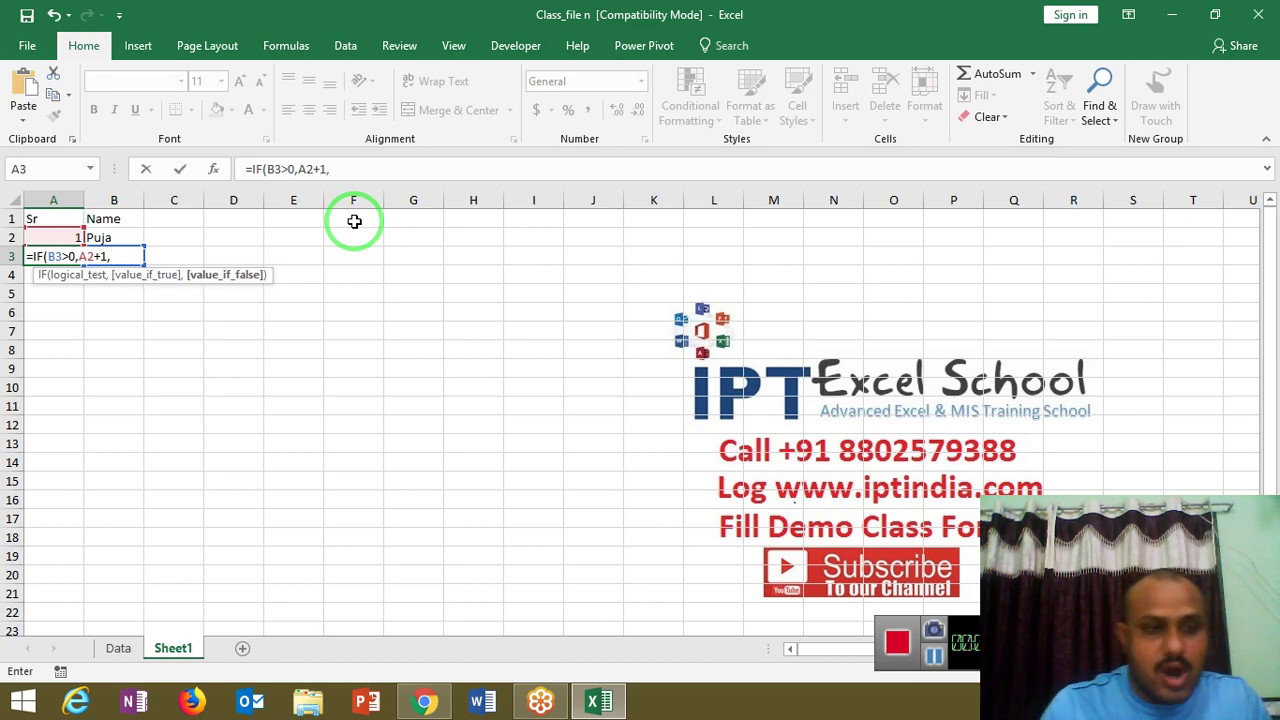
pyautogui.write('""')
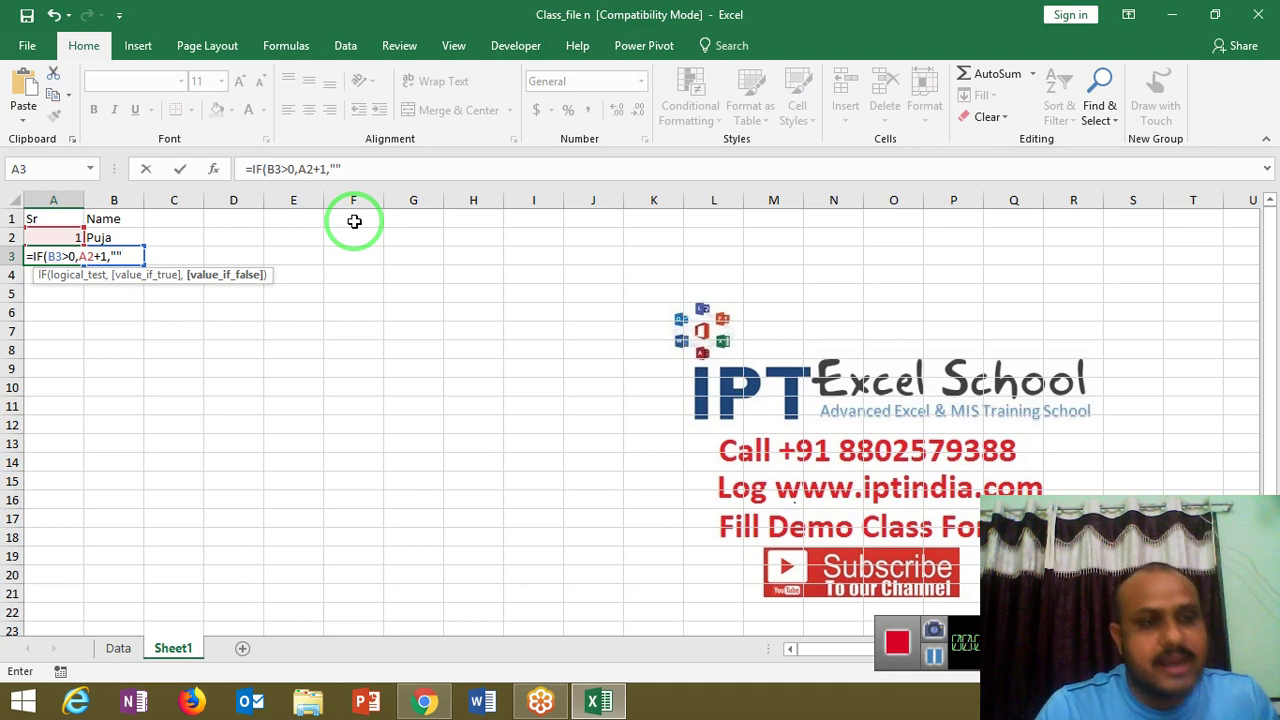
pyautogui.write(')')
pyautogui.press('Return')
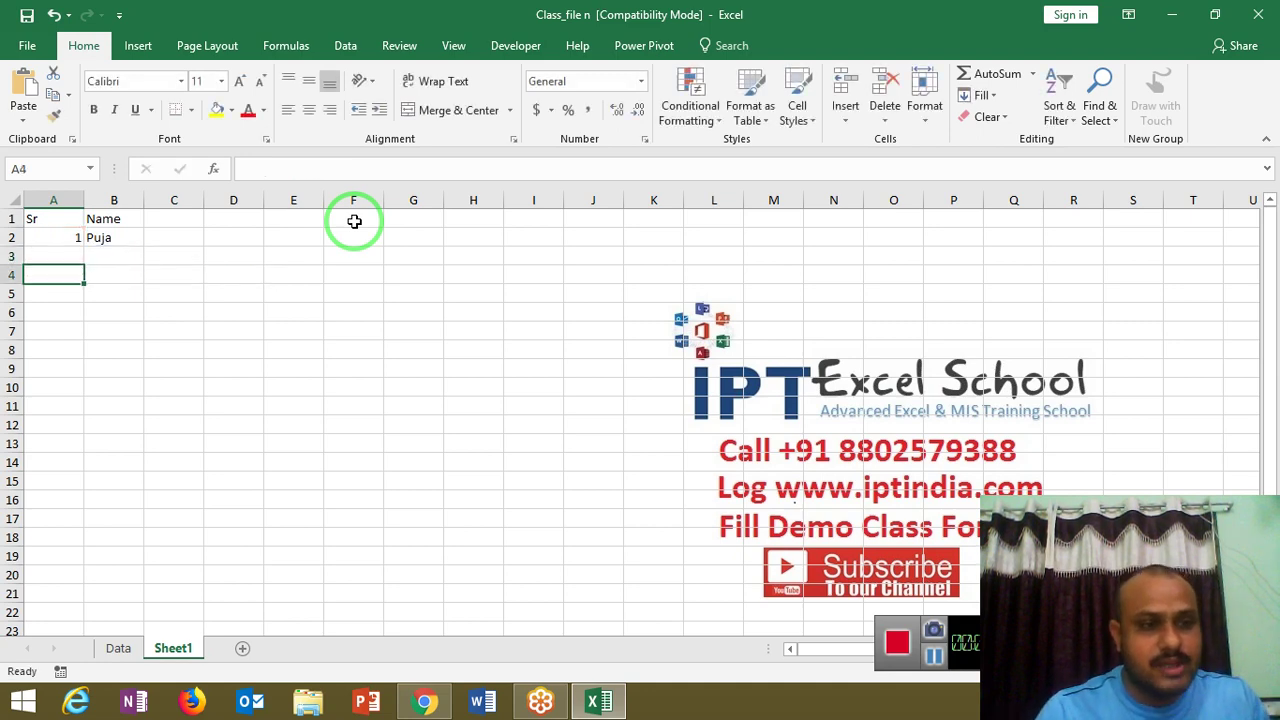
pyautogui.press('Up')
# - Copy A3's IF formula down through A27
pyautogui.hotkey('ctrl', 'c')
pyautogui.hotkey('shift', 'Down')
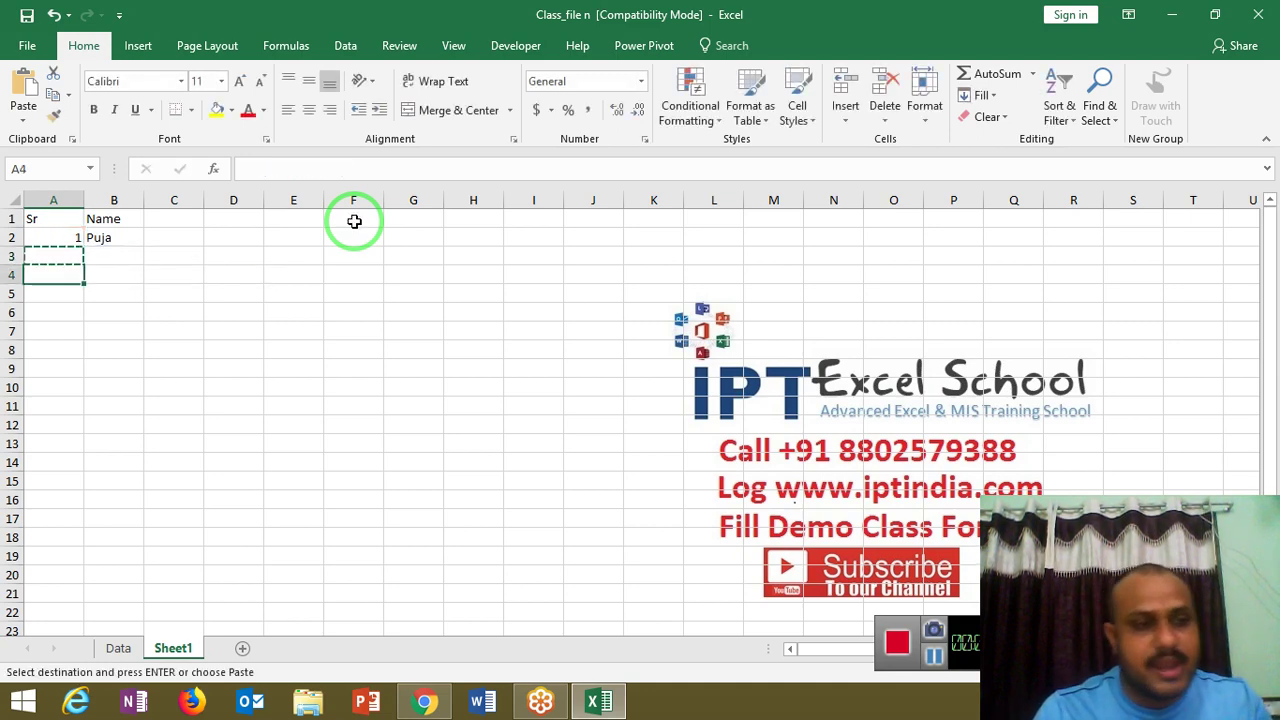
pyautogui.hotkey('shift', 'Down')
pyautogui.hotkey('shift', 'Down')
pyautogui.hotkey('shift', 'Down')
pyautogui.hotkey('shift', 'Down')
pyautogui.hotkey('shift', 'Down')
pyautogui.hotkey('shift', 'Down')
pyautogui.hotkey('shift', 'Down')
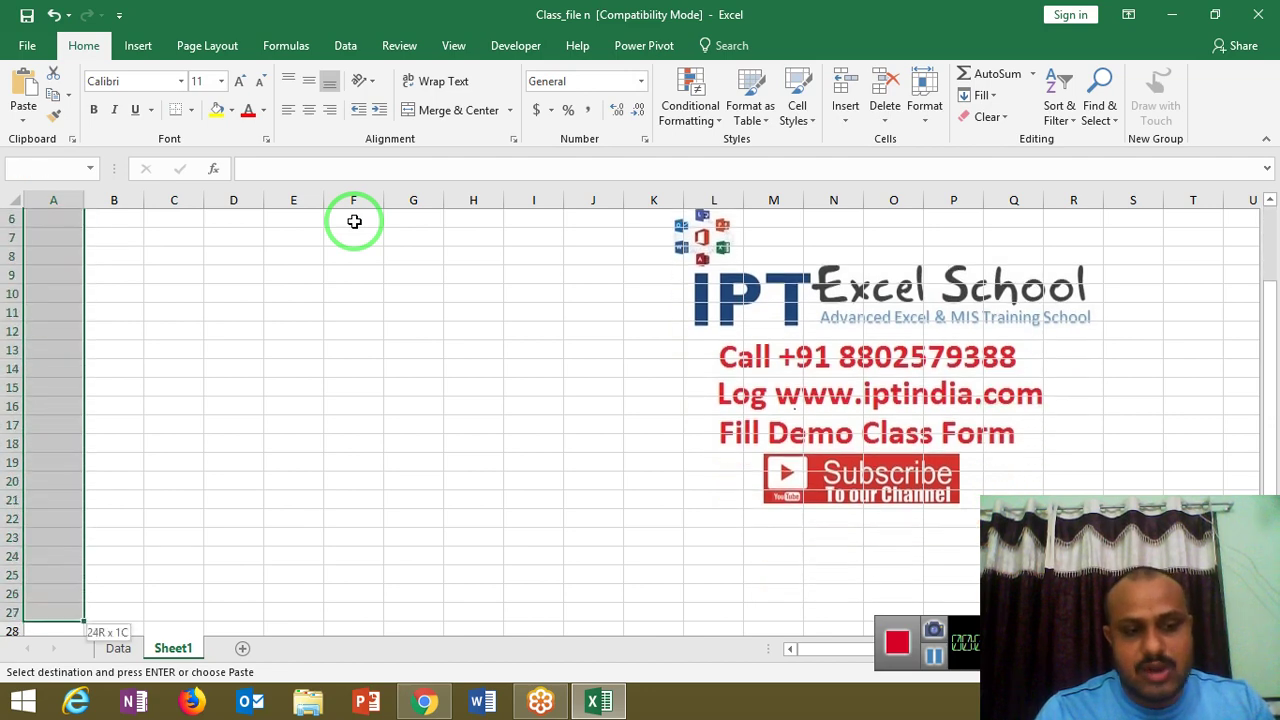
pyautogui.hotkey('ctrl', 'v')
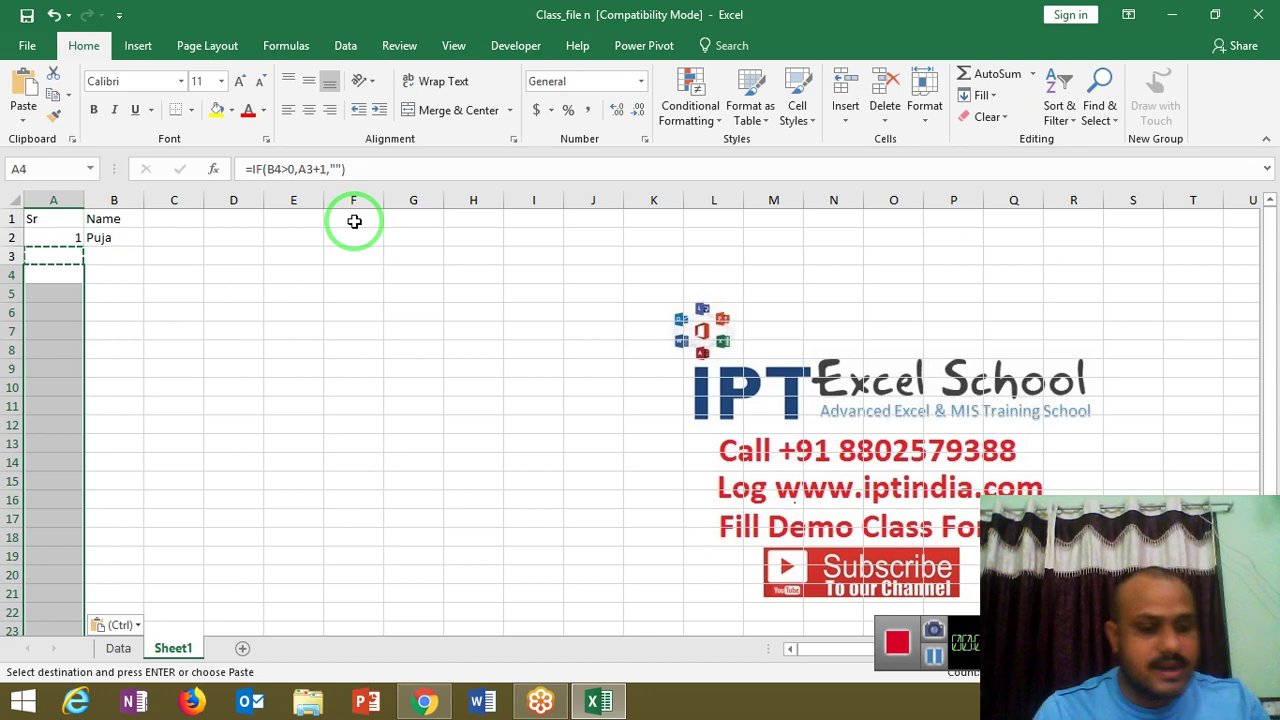
pyautogui.press('Escape')
# - Inspect the copied formula in A21 without changing it
pyautogui.press('Up')
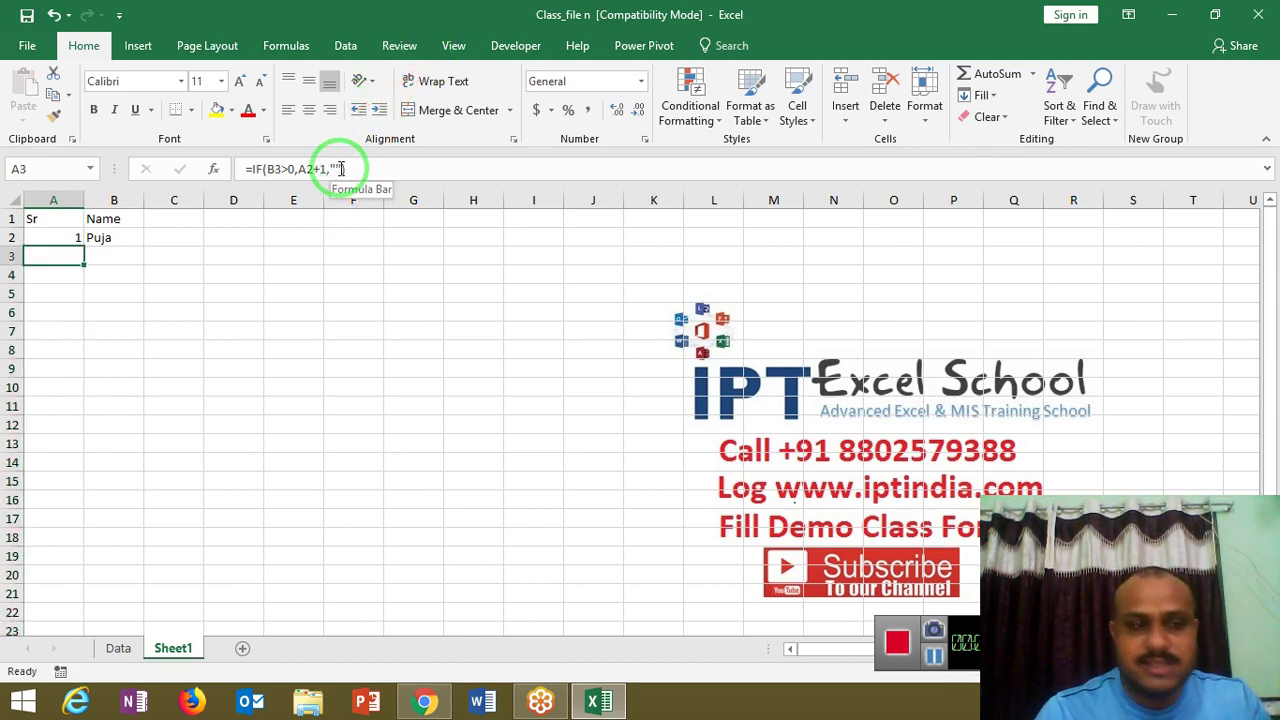
pyautogui.click(50, 320)
pyautogui.hotkey('ctrl', 'Down')
pyautogui.click(52, 320)
pyautogui.hotkey('ctrl', 'Down')
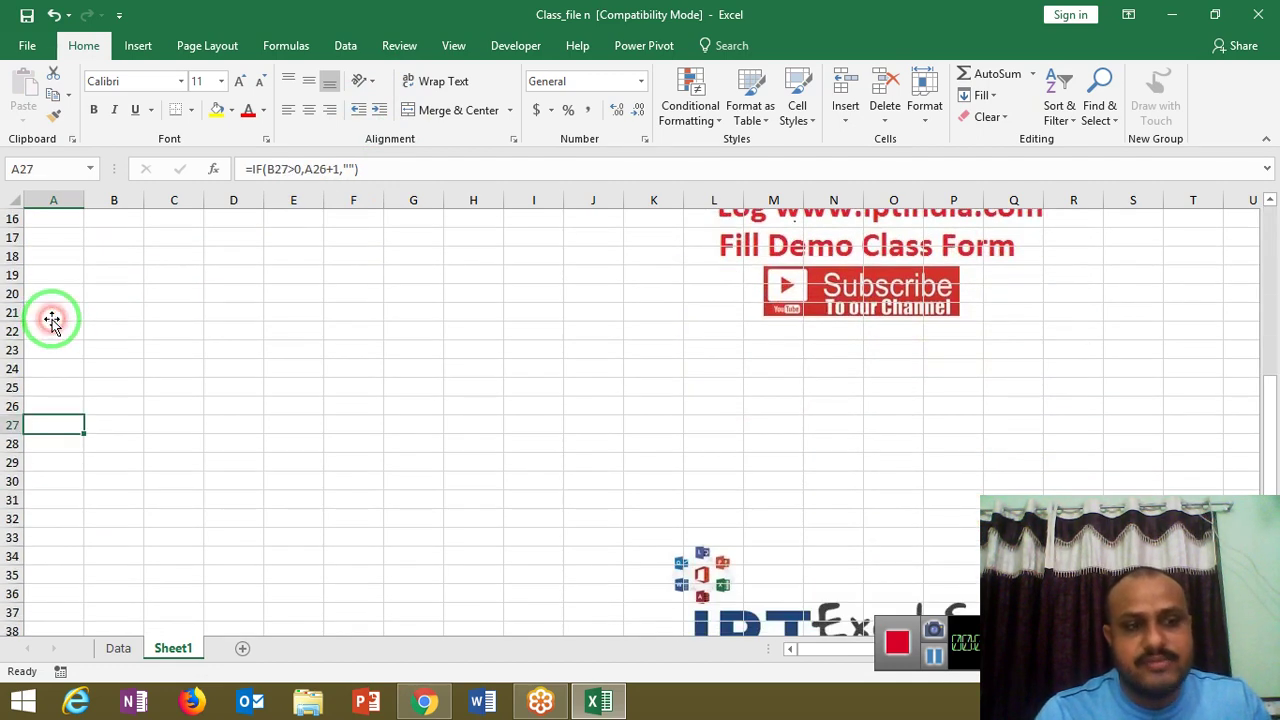
pyautogui.doubleClick(52, 318)
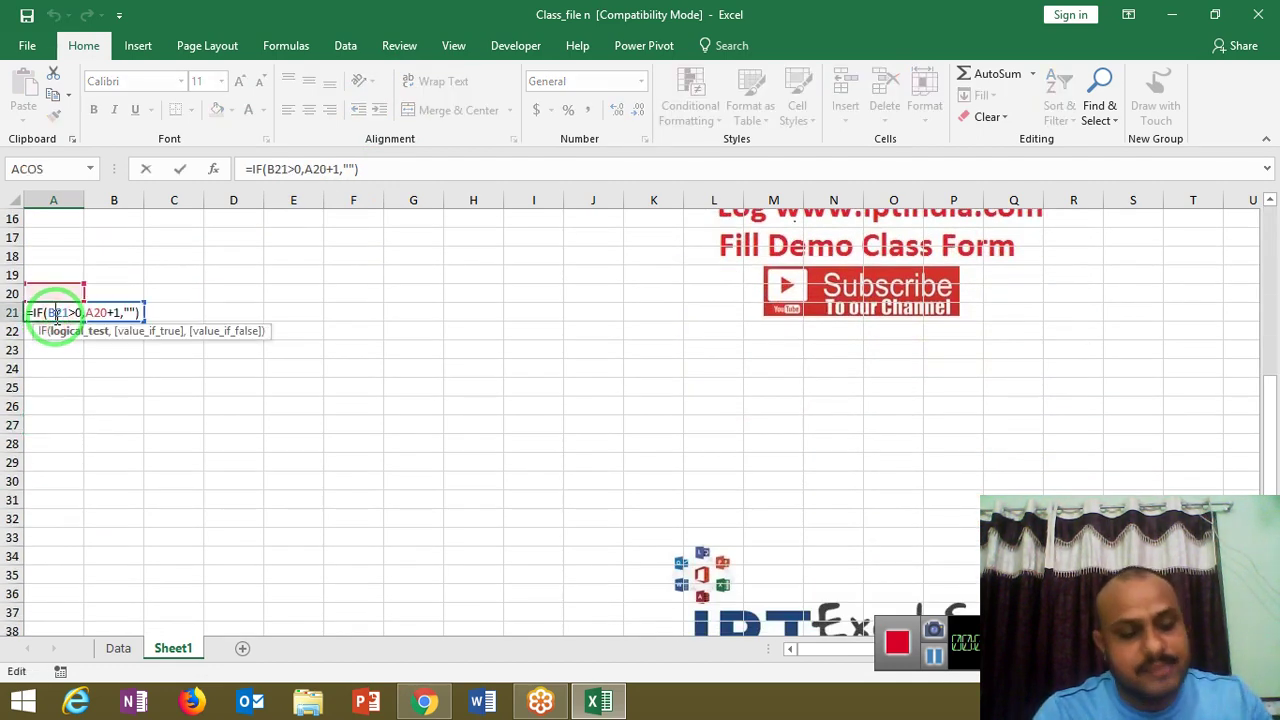
pyautogui.press('Escape')
# - Enter three sample names in B3:B5, which column A numbers 2, 3 and 4
pyautogui.press('Right')
pyautogui.press('Down')
pyautogui.press('Down')
pyautogui.write('OM')
pyautogui.press('Return')
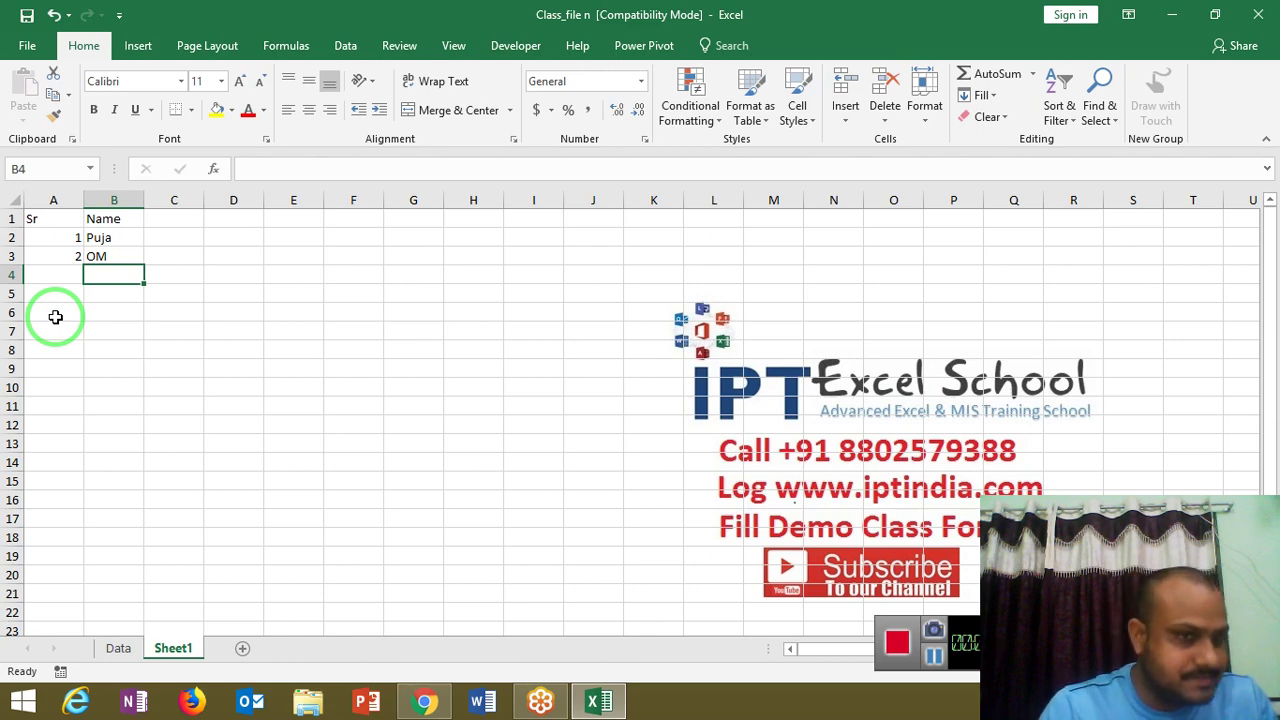
pyautogui.write('Neeraj')
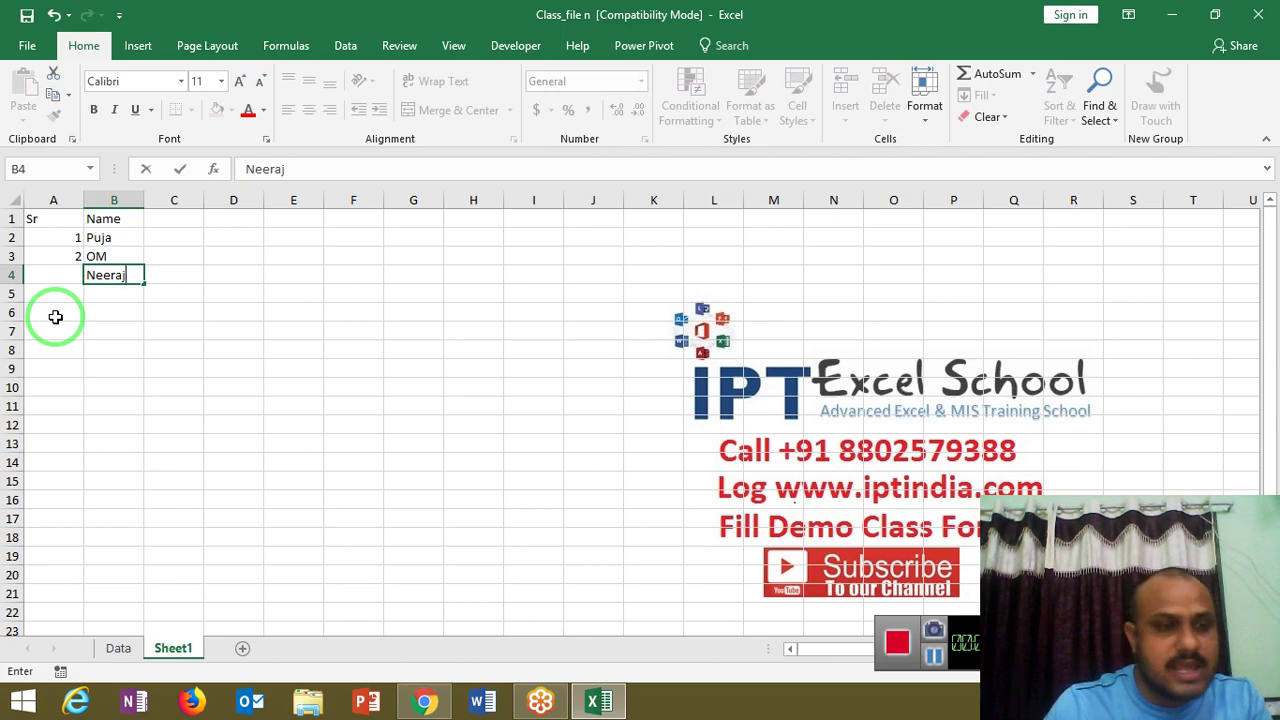
pyautogui.press('Return')
pyautogui.write('Uday')
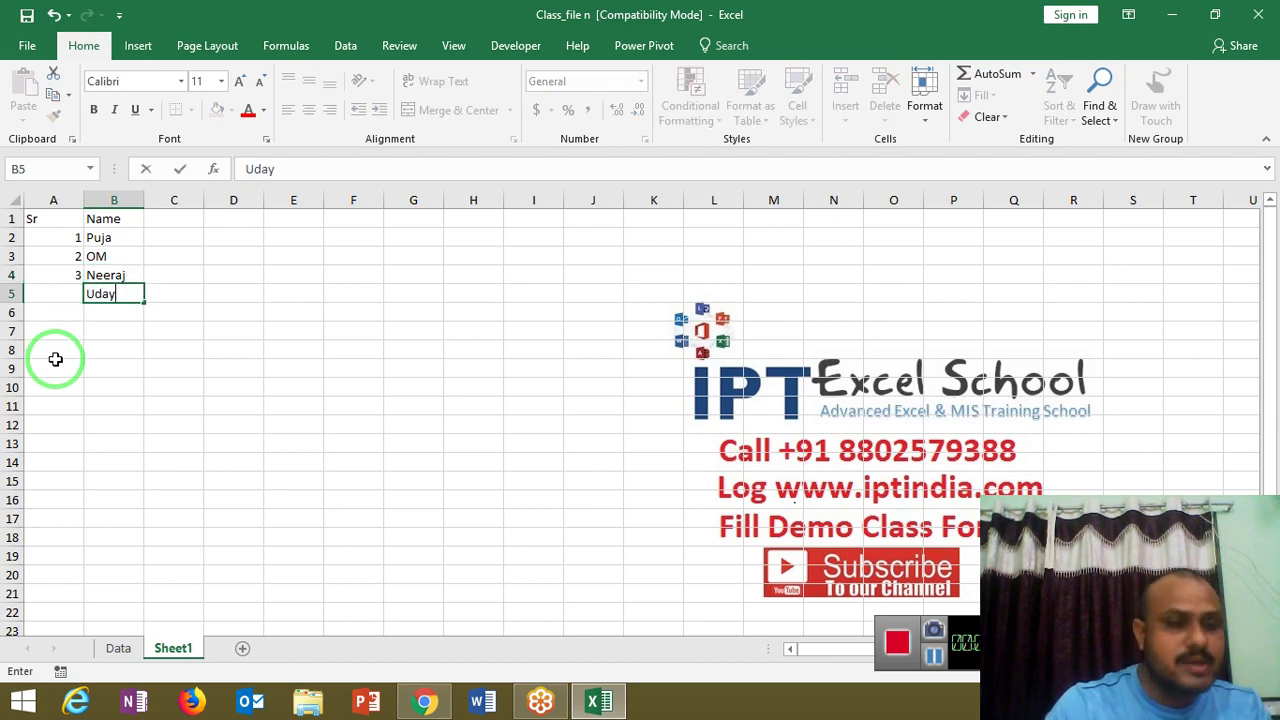
pyautogui.press('Return')
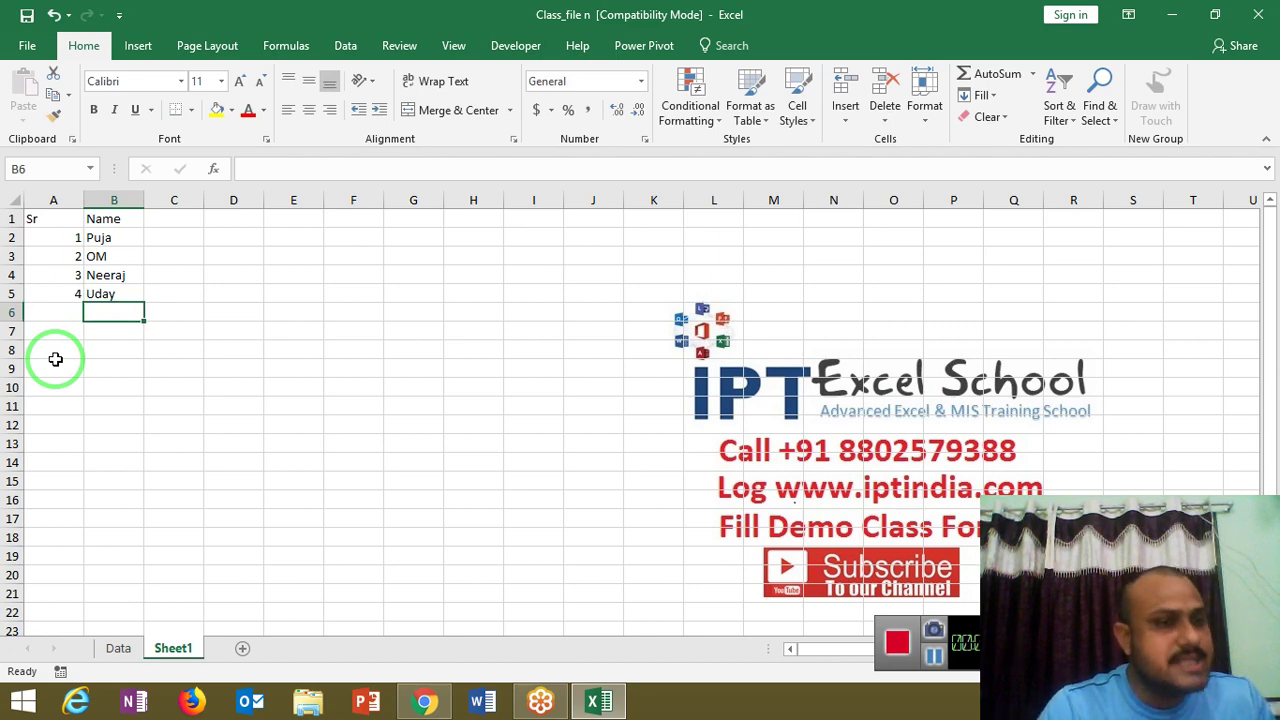
# - Add a new Sheet2, then on Sheet1 enter a sample name in B7, leaving row 6 blank
pyautogui.click(242, 648)
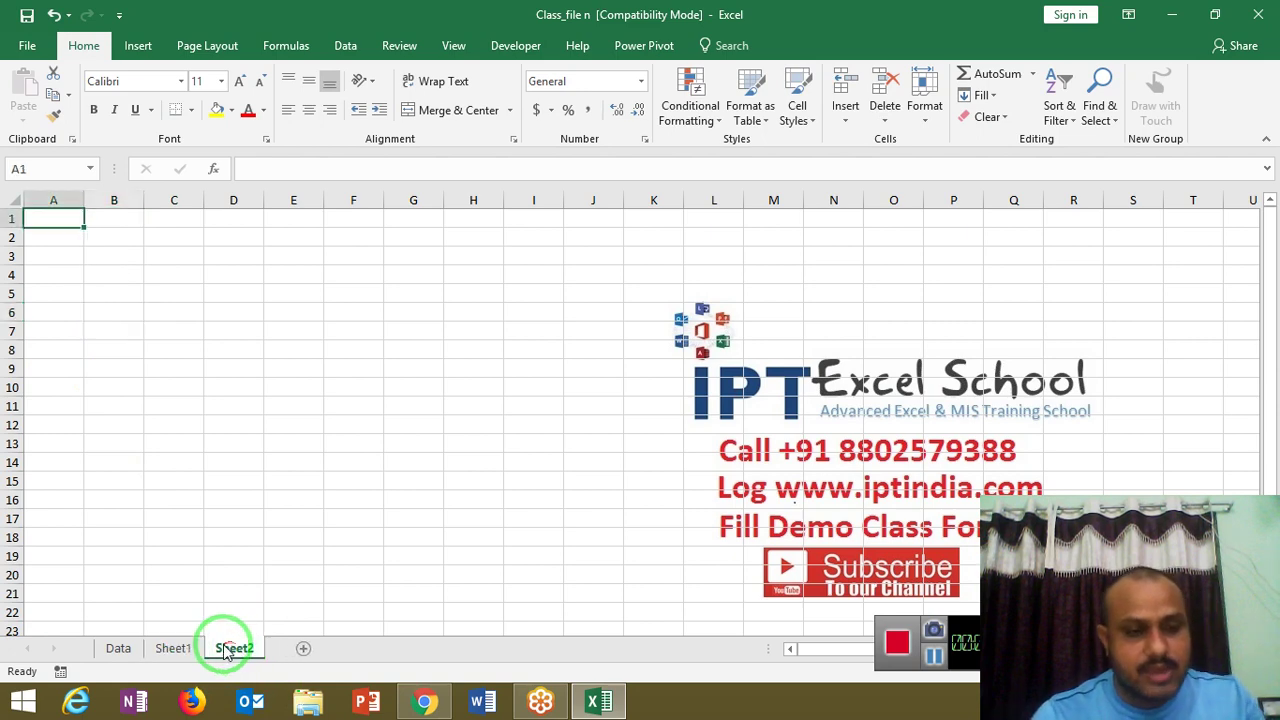
pyautogui.click(198, 650)
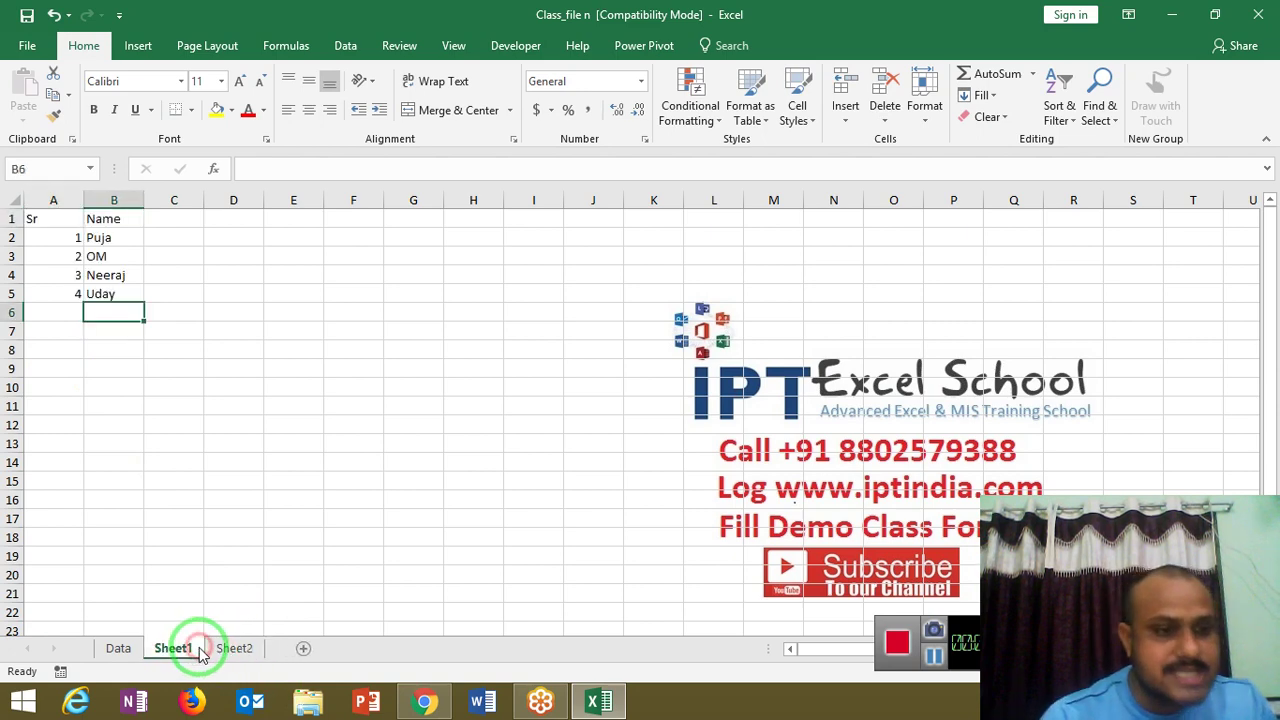
pyautogui.click(110, 332)
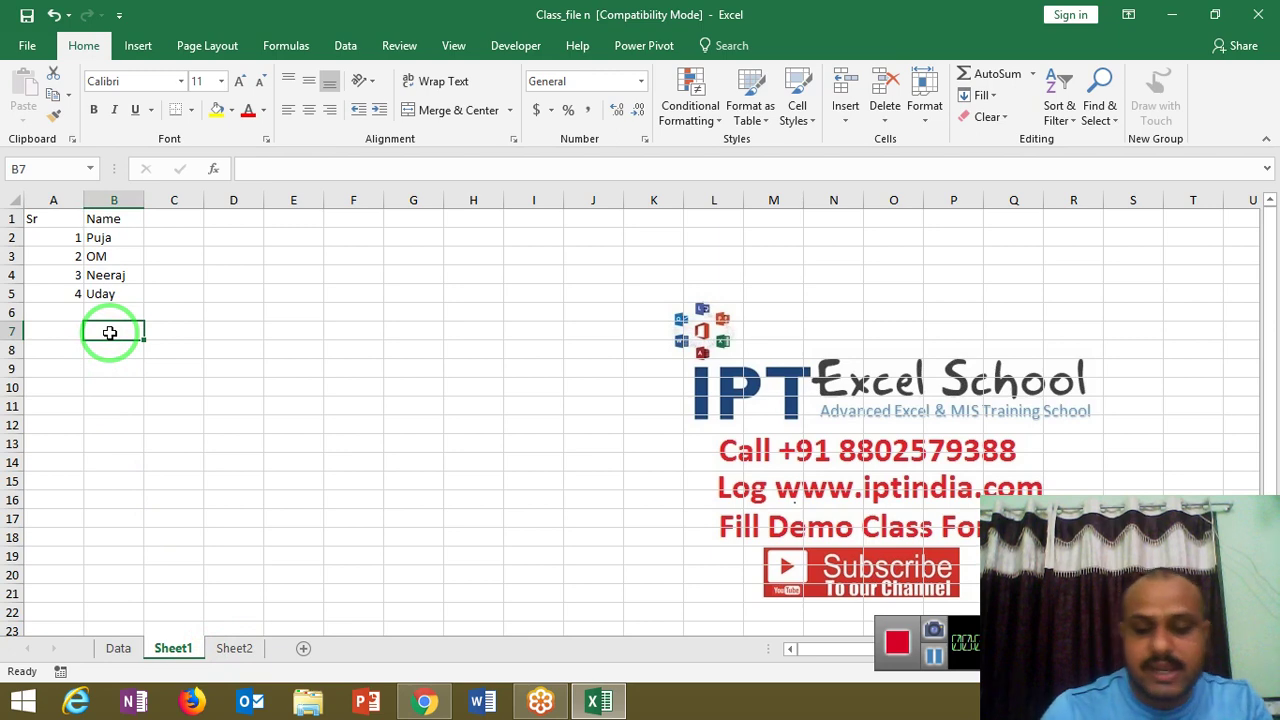
pyautogui.write('Inder')
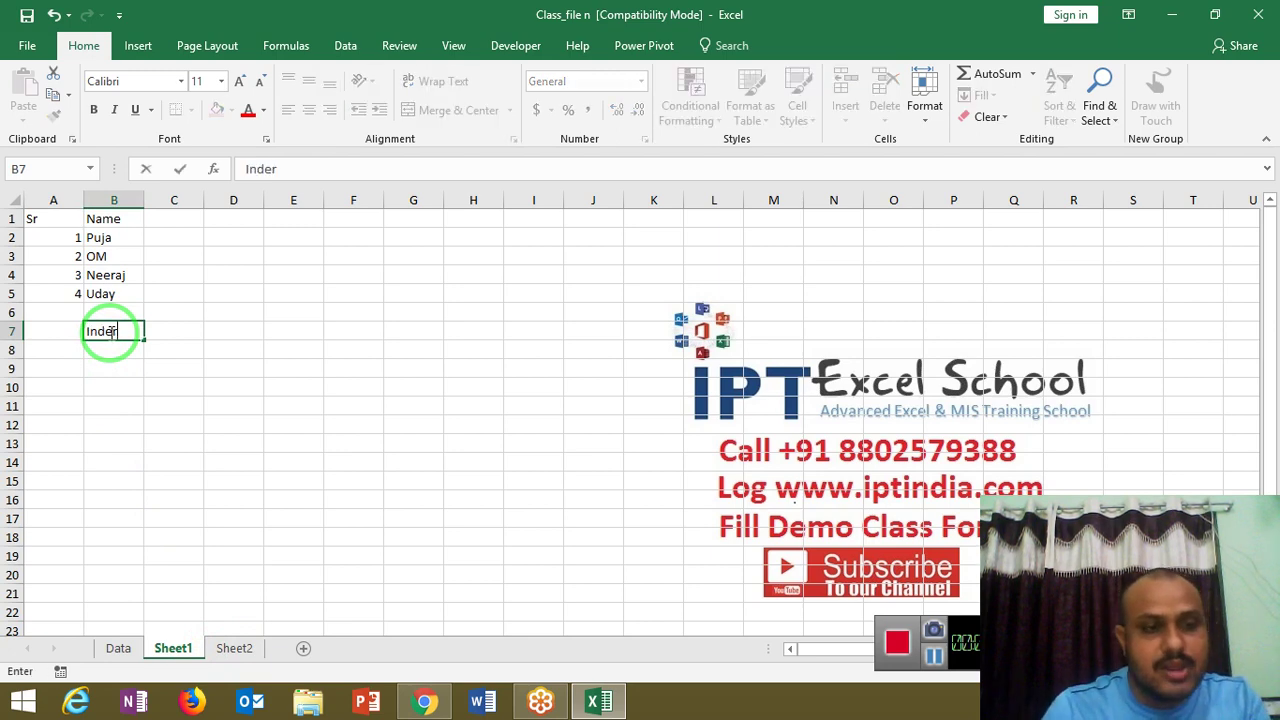
pyautogui.press('Return')
# - Inspect A7's =IF(B7>0,A6+1,"") formula showing #VALUE! because A6 is blank
pyautogui.click(46, 331)
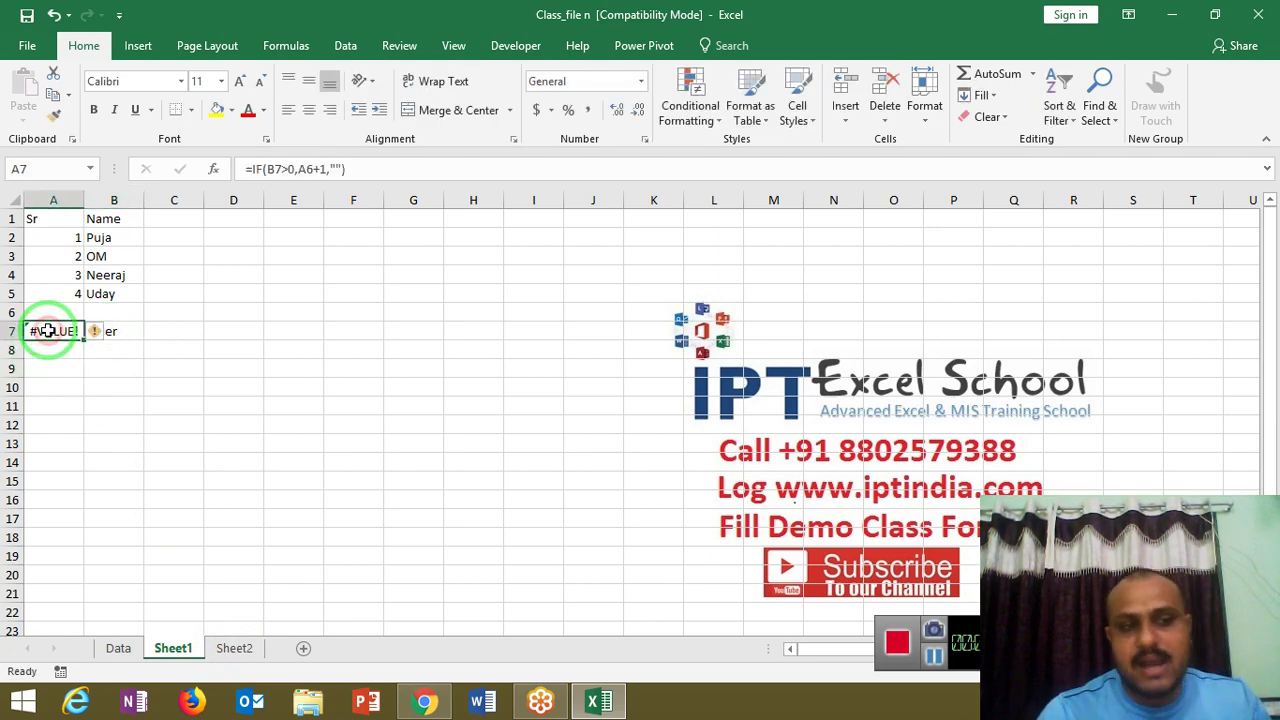
pyautogui.doubleClick(48, 331)
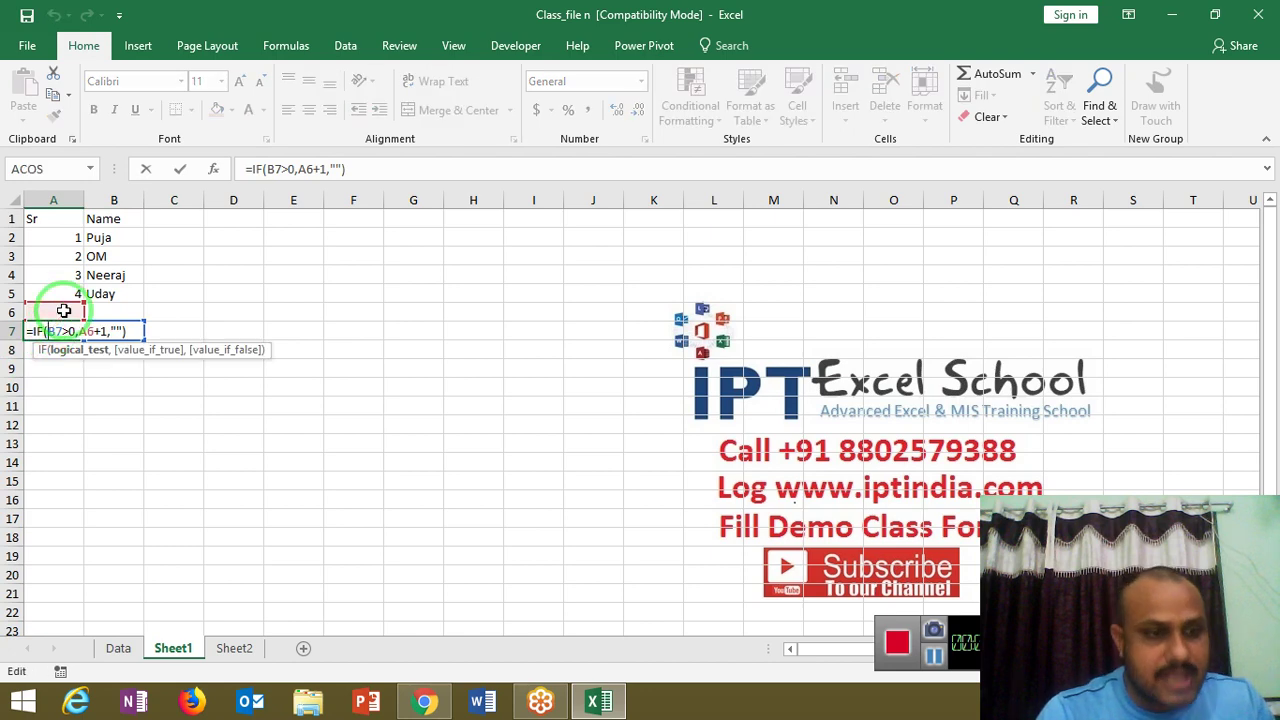
pyautogui.click(117, 331)
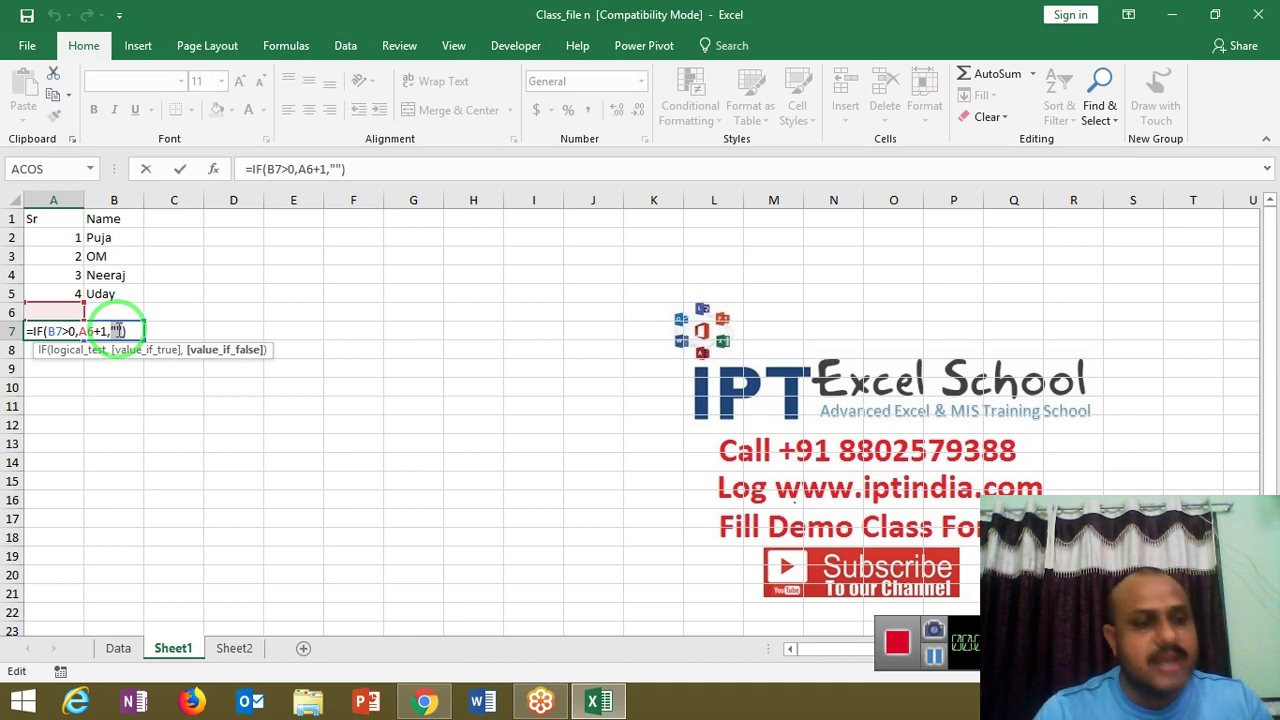
pyautogui.hotkey('ctrl', 'Return')
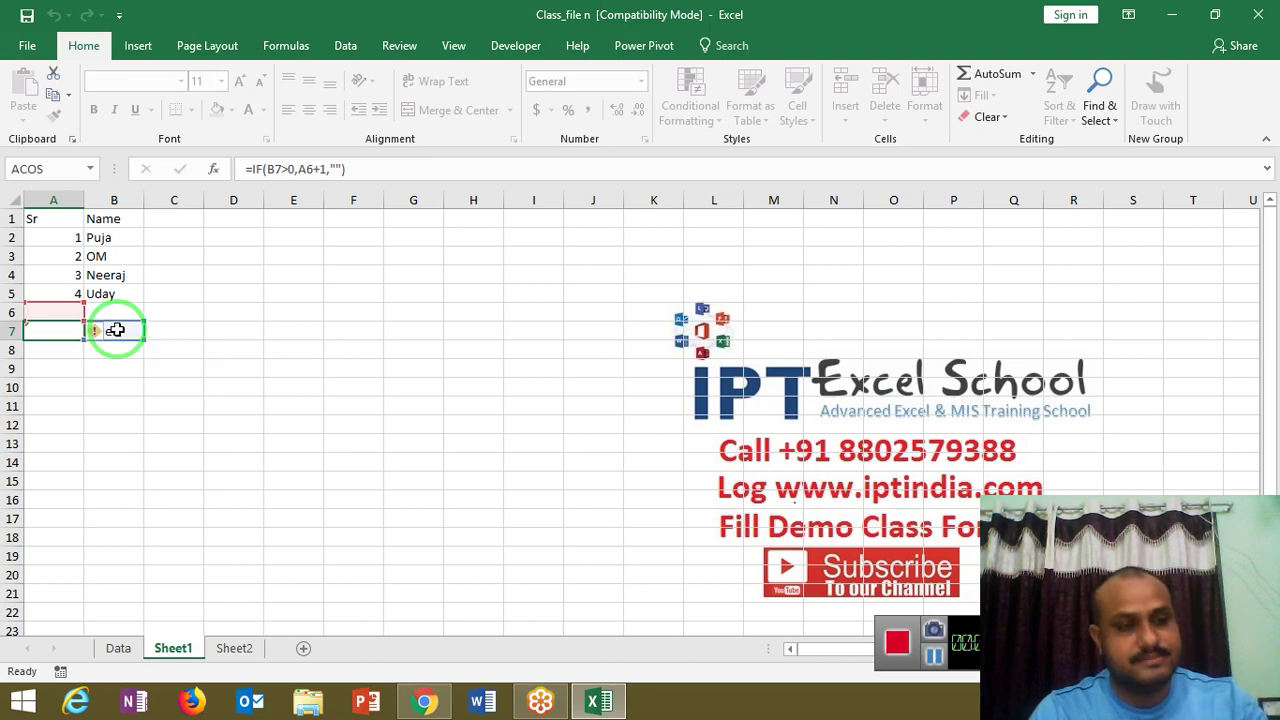
pyautogui.click(224, 648)
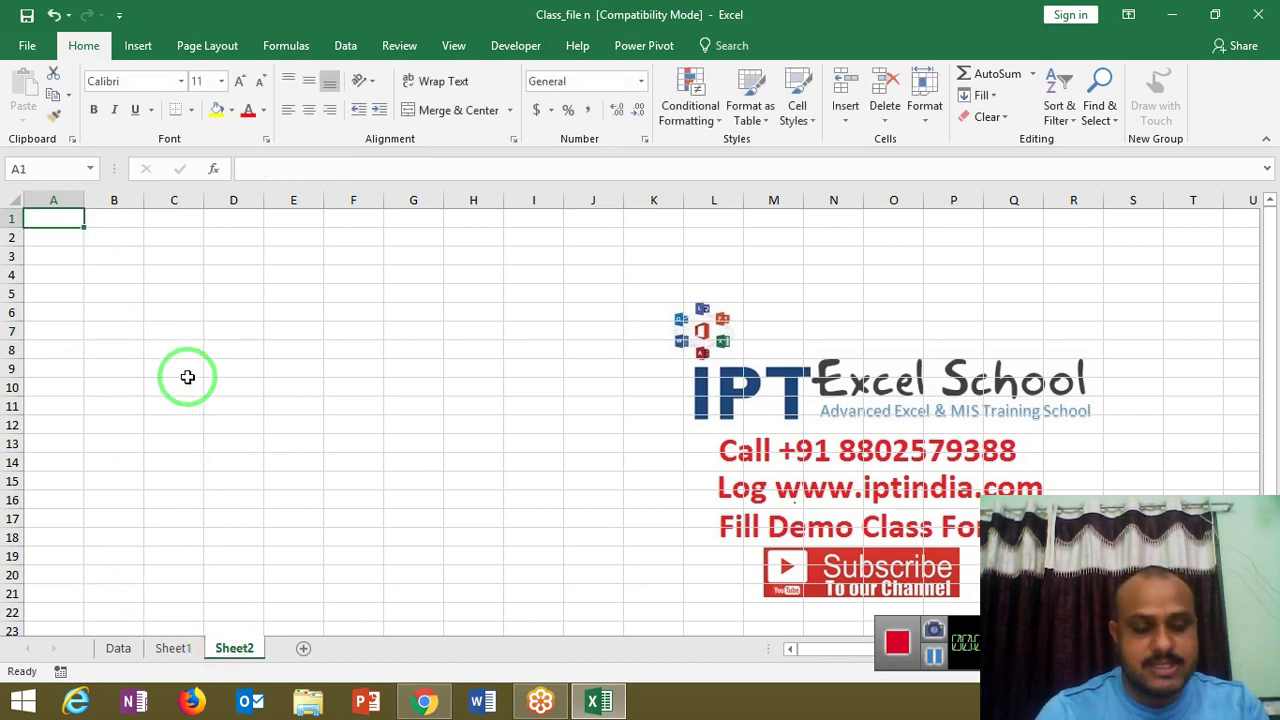
# - On Sheet2, enter Sr and Name headers and a sample name in B2
pyautogui.write('Sr')
pyautogui.press('Tab')
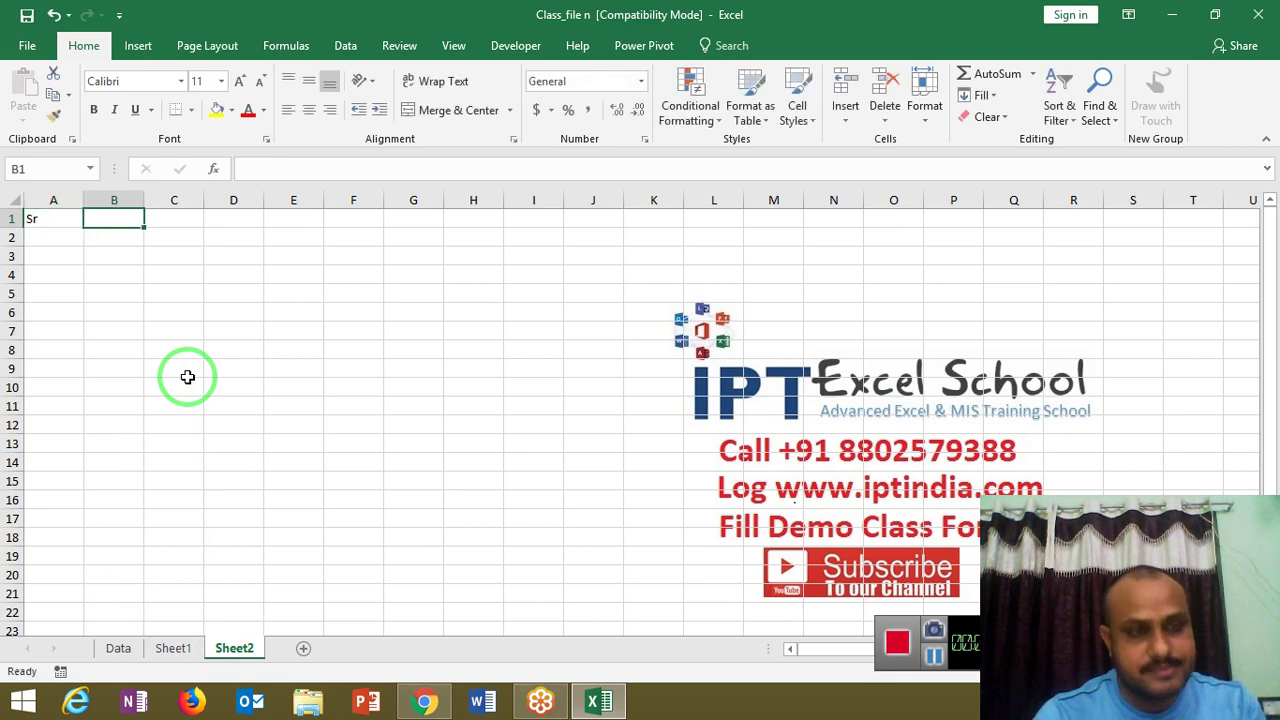
pyautogui.write('Name')
pyautogui.press('Return')
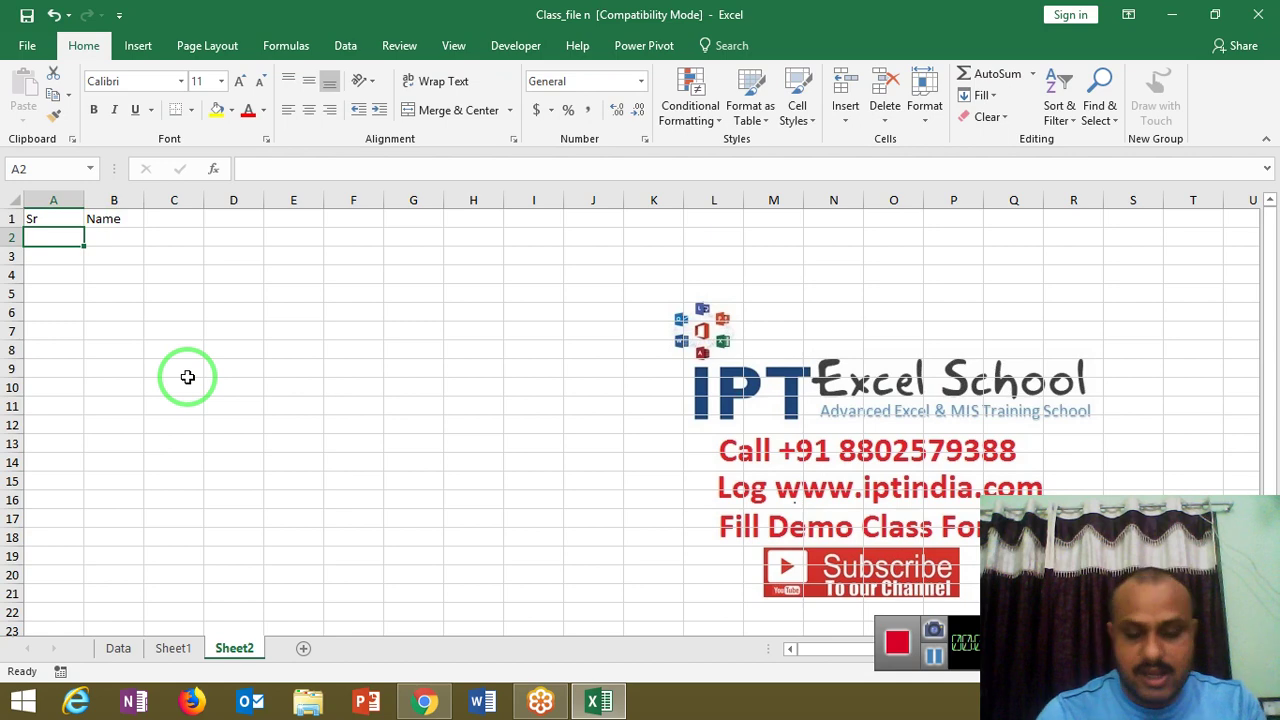
pyautogui.press('Tab')
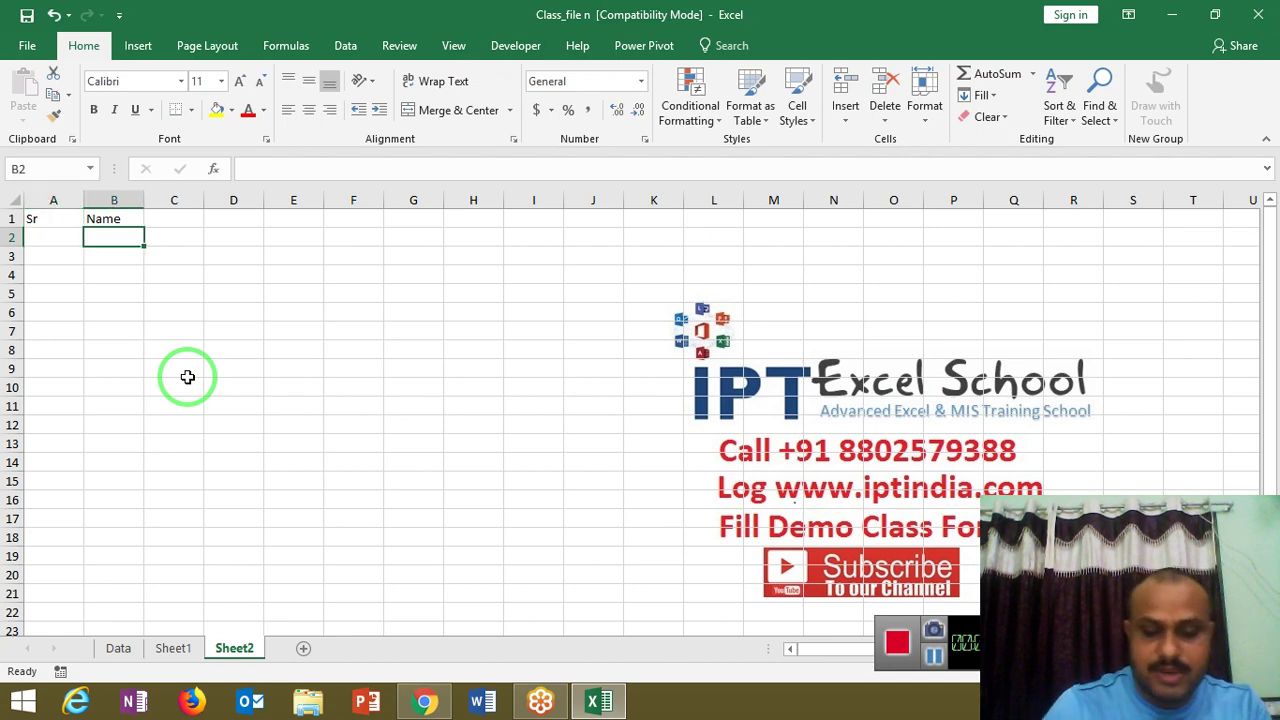
pyautogui.write('Puja')
pyautogui.press('Tab')
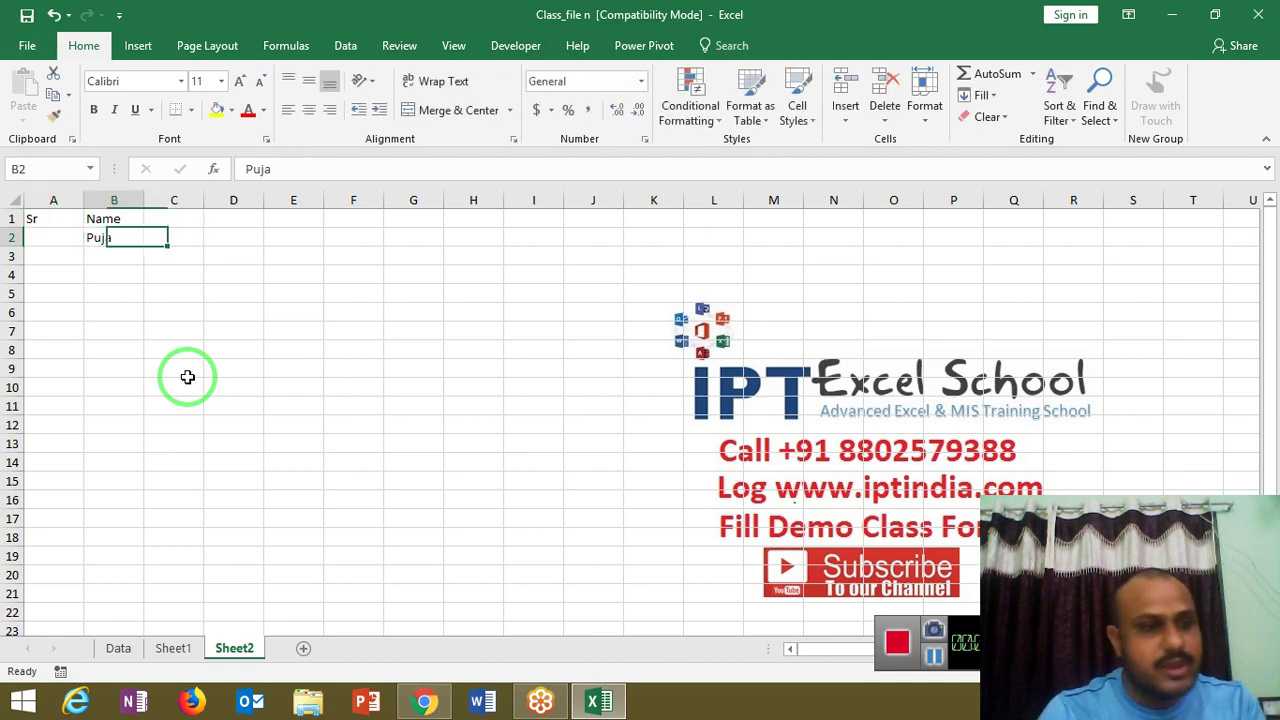
pyautogui.press('Return')
# - Enter =IF(B2>0,MAX(A1:A1)+1,"") in A2 and accept Excel's suggested correction
pyautogui.write('=')
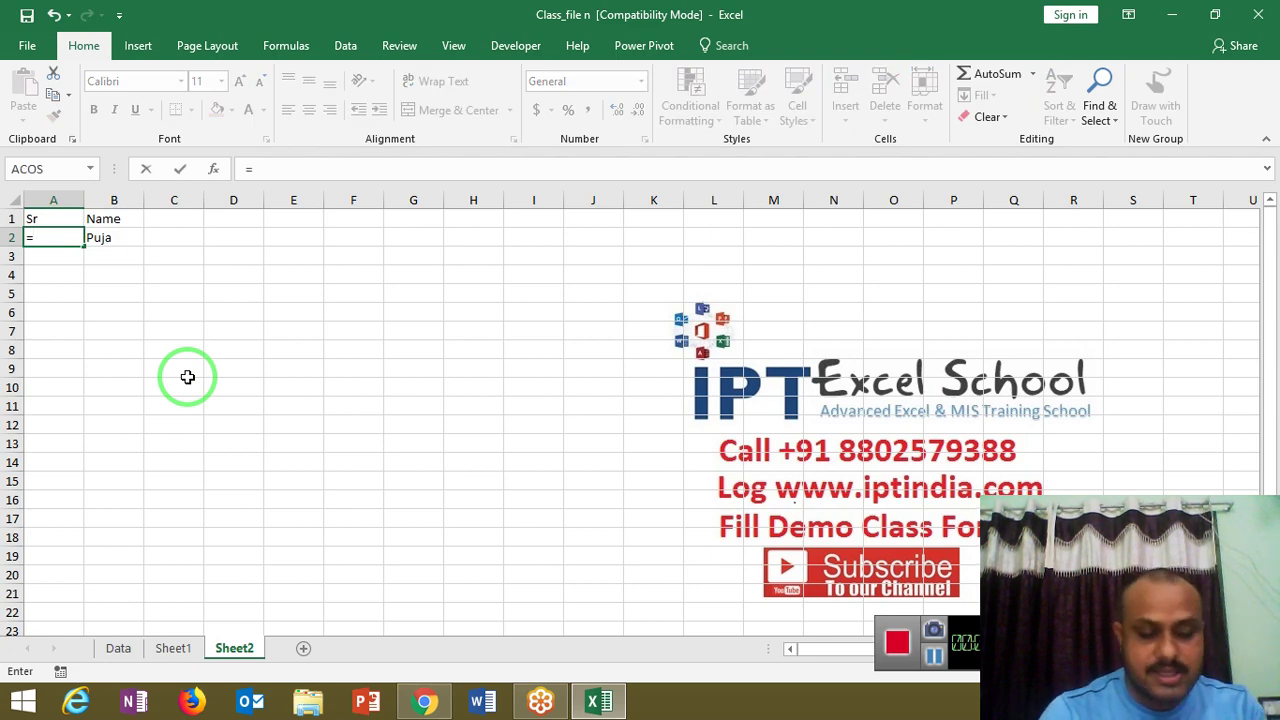
pyautogui.write('IF(')
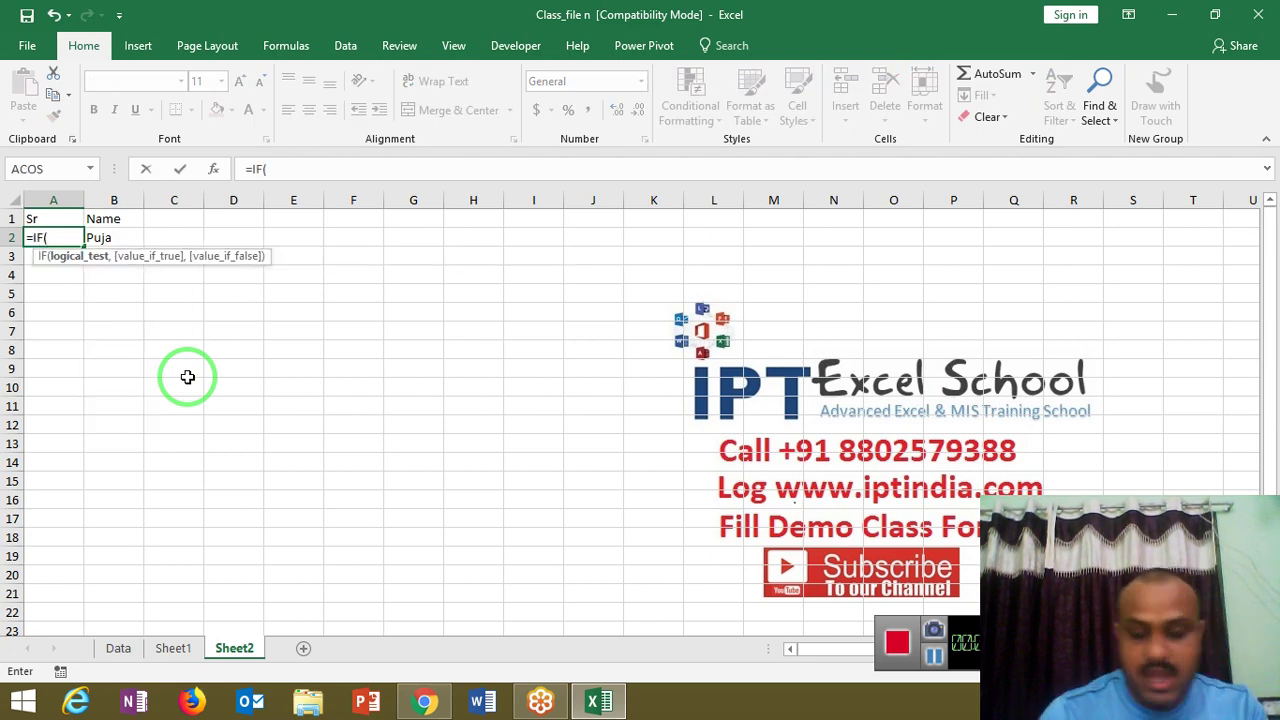
pyautogui.press('Right')
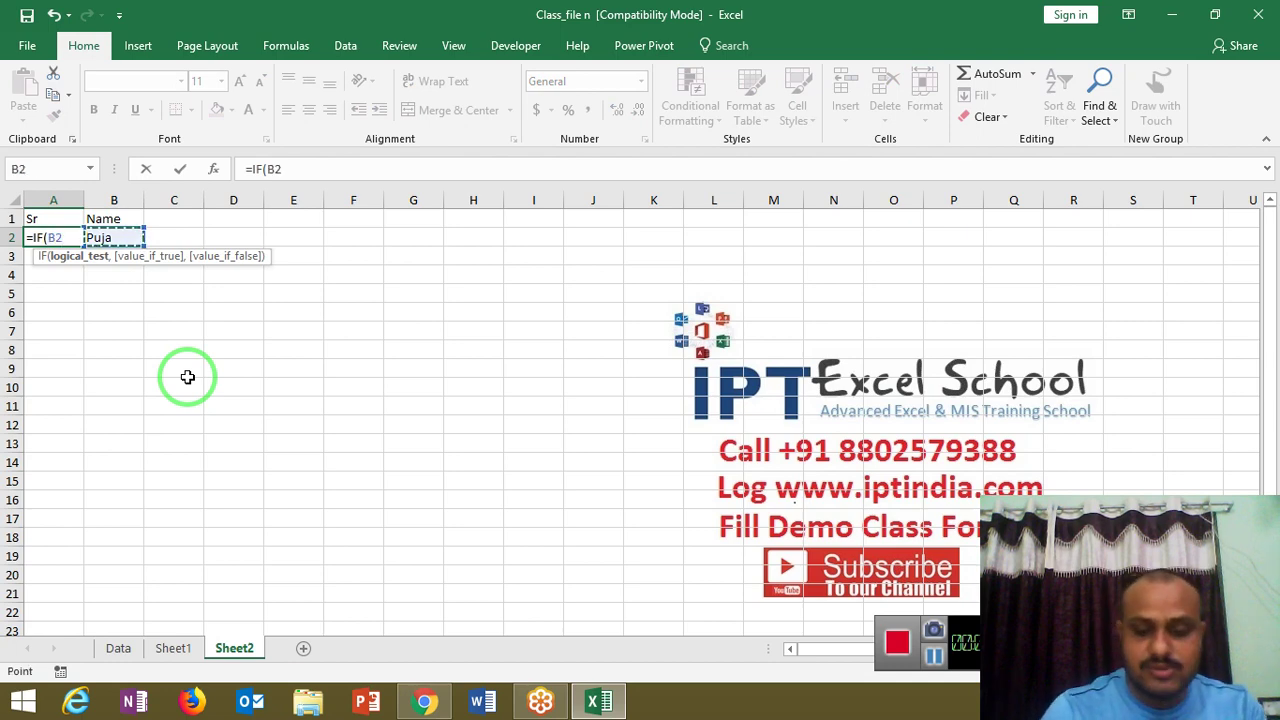
pyautogui.write('>0,')
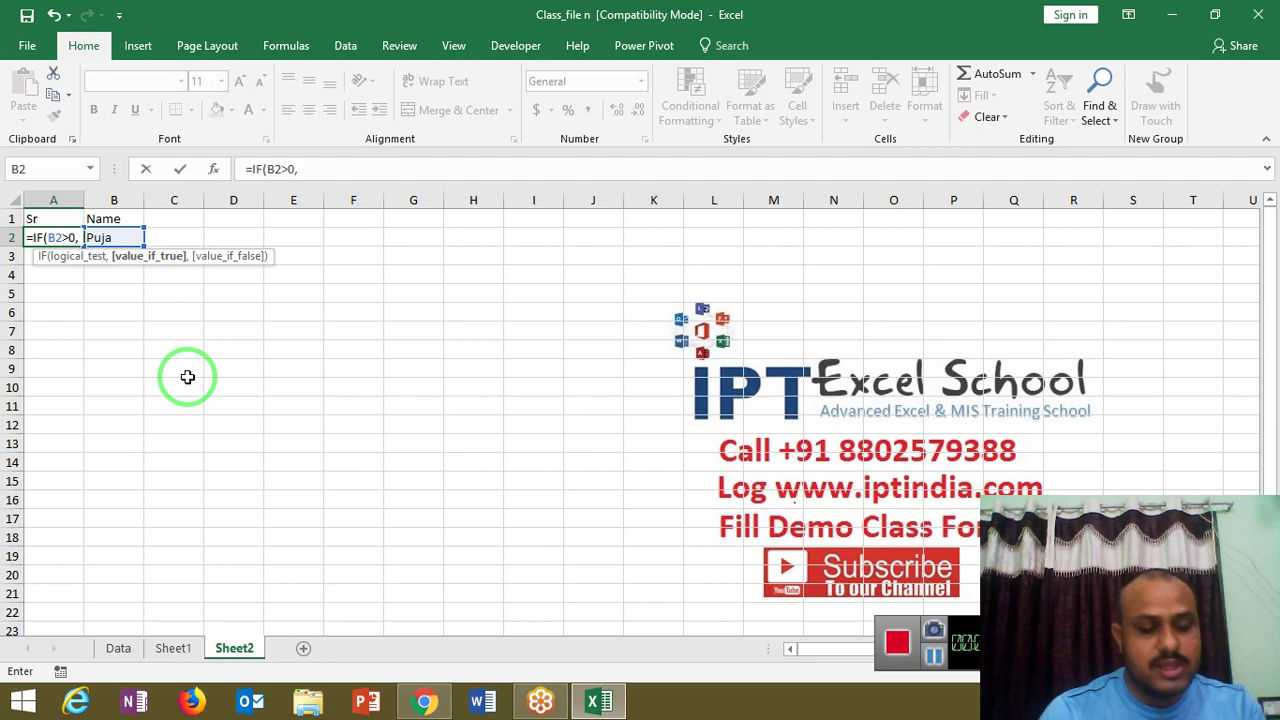
pyautogui.write('m')
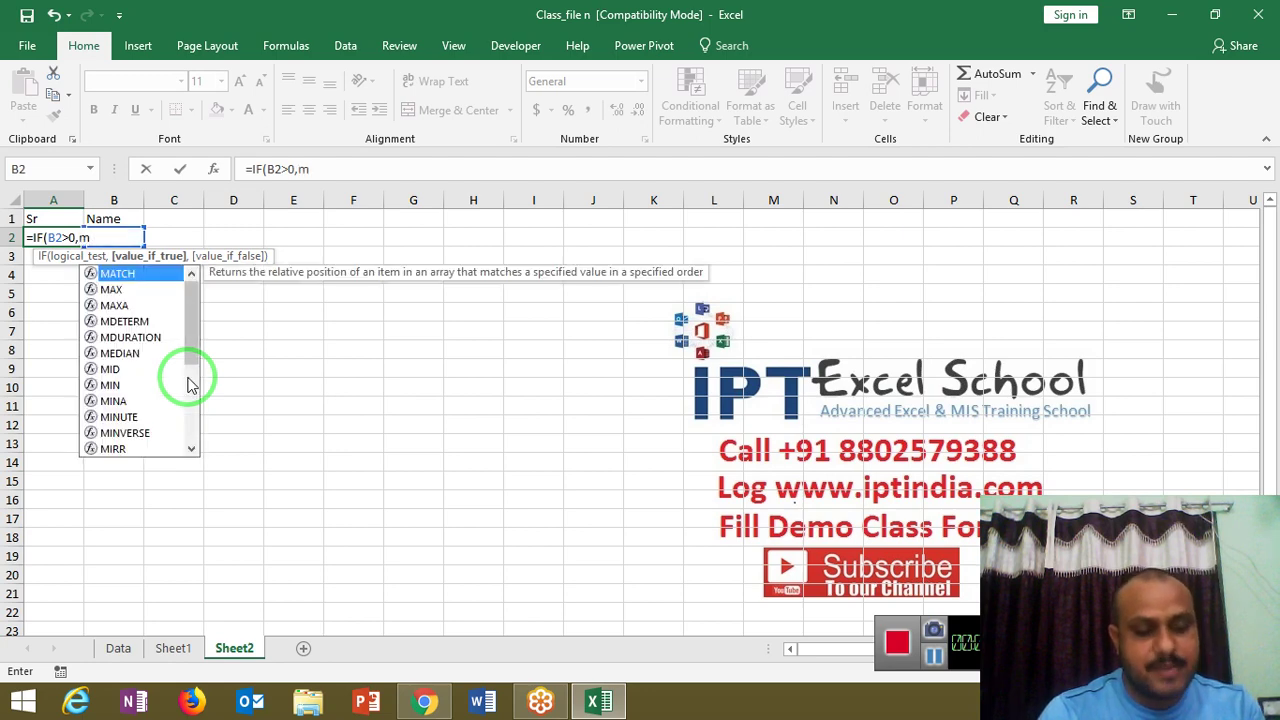
pyautogui.write('ax')
pyautogui.press('Tab')
pyautogui.press('Up')
pyautogui.press('F8')
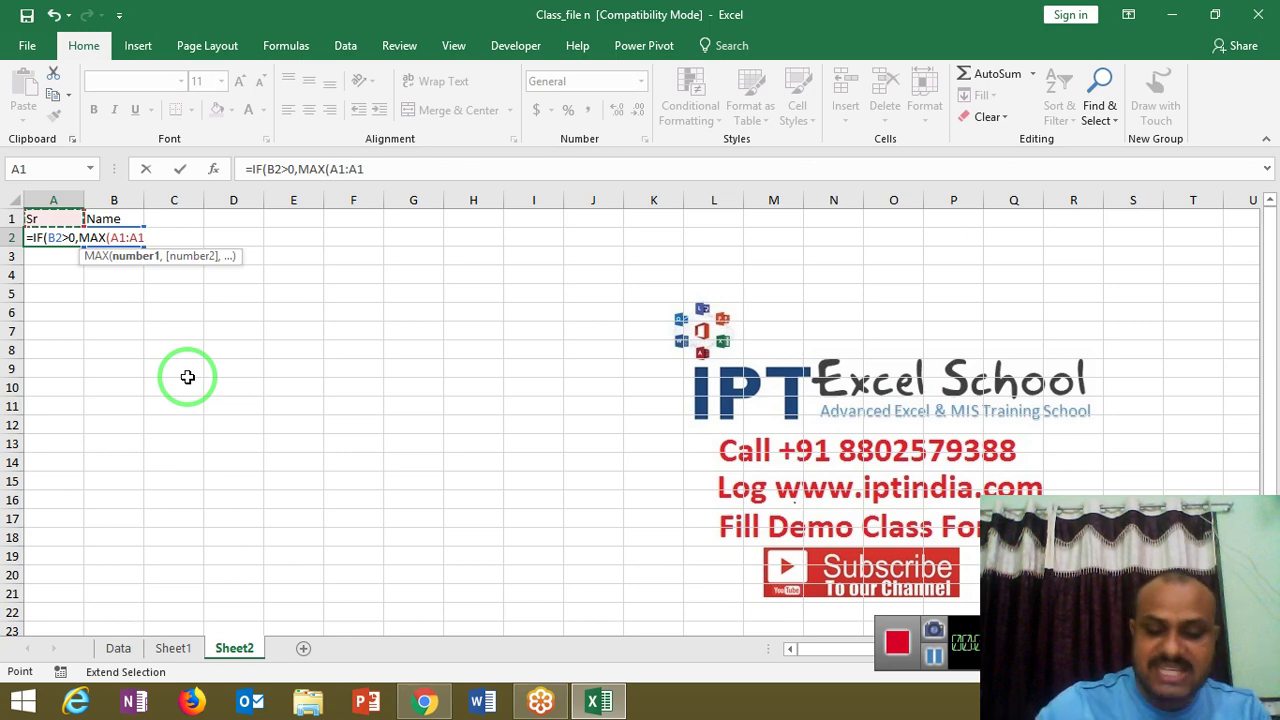
pyautogui.write(')')
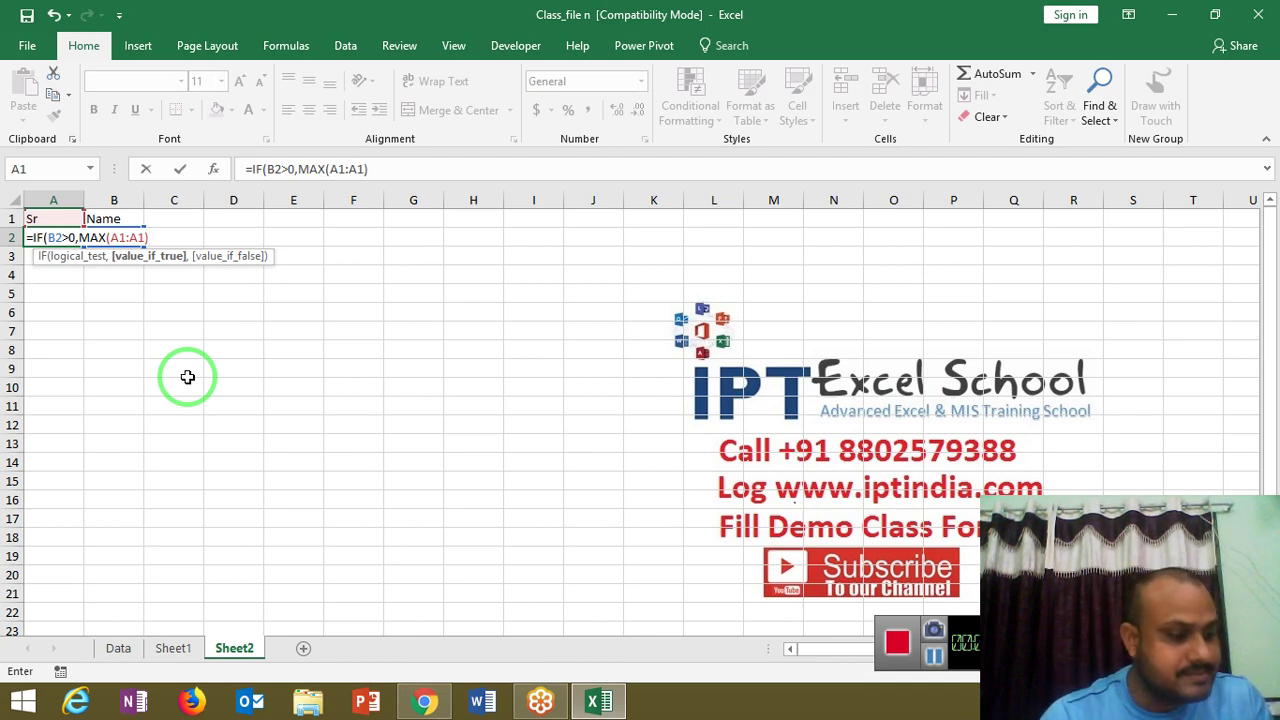
pyautogui.click(369, 172)
pyautogui.write('+1, ')
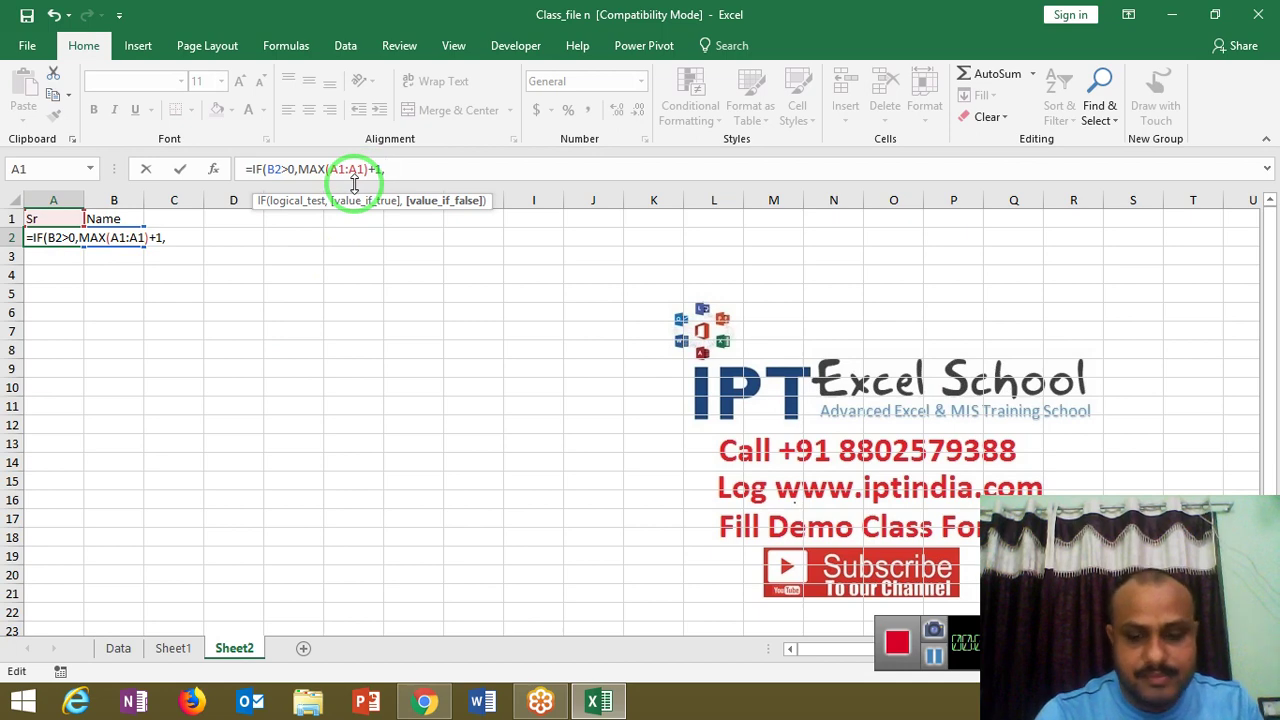
pyautogui.write('""')
pyautogui.press('Return')
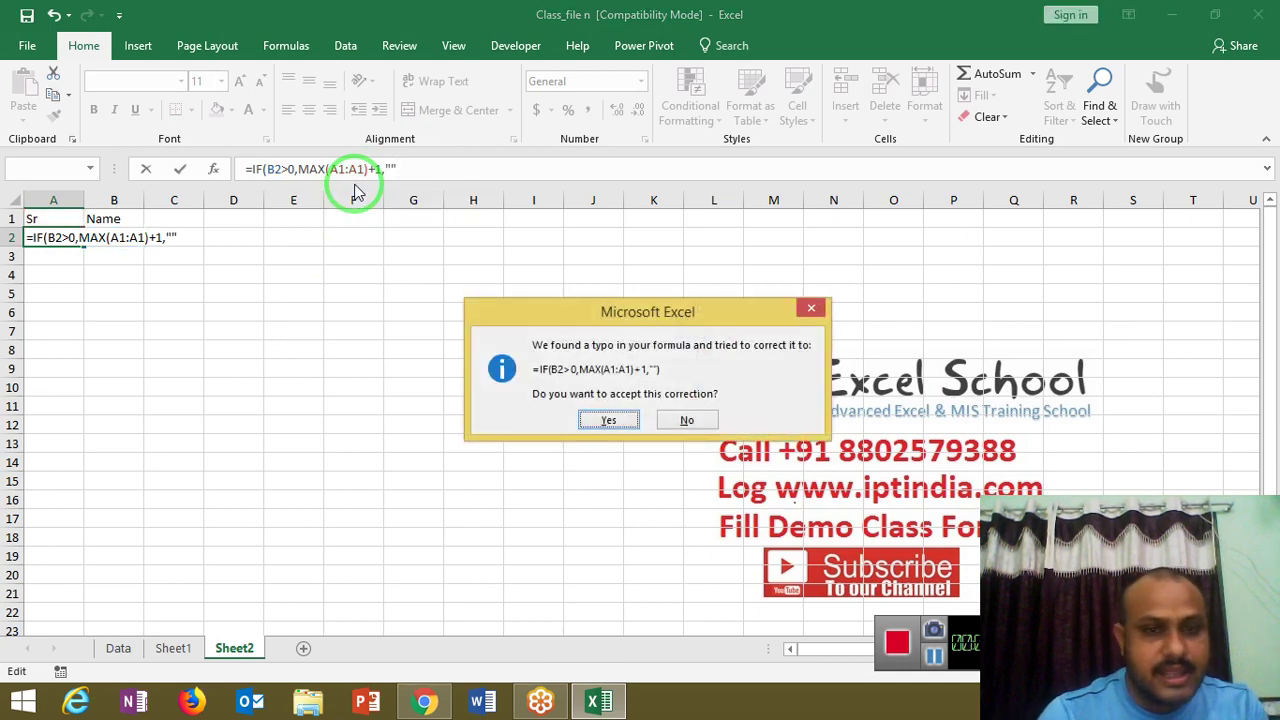
pyautogui.press('Return')
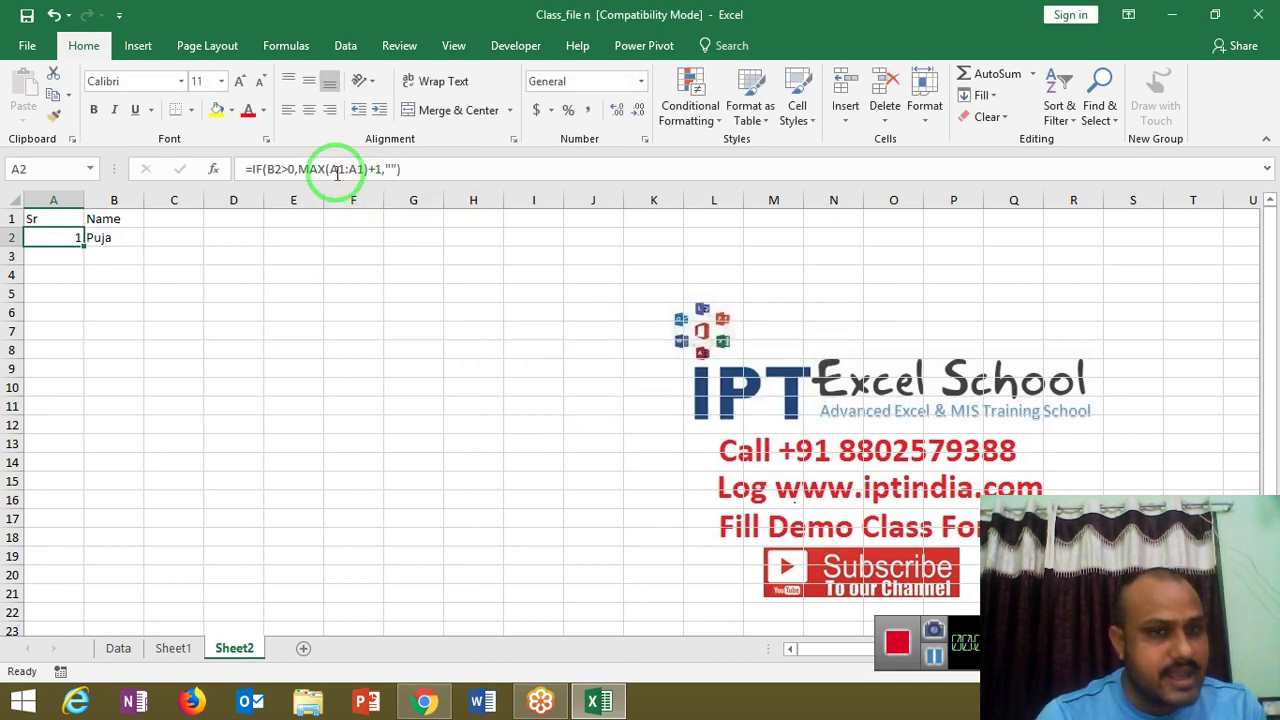
# - Lock the MAX range start in A2 as $A$1, giving =IF(B2>0,MAX($A$1:A1)+1,"")
pyautogui.click(337, 169)
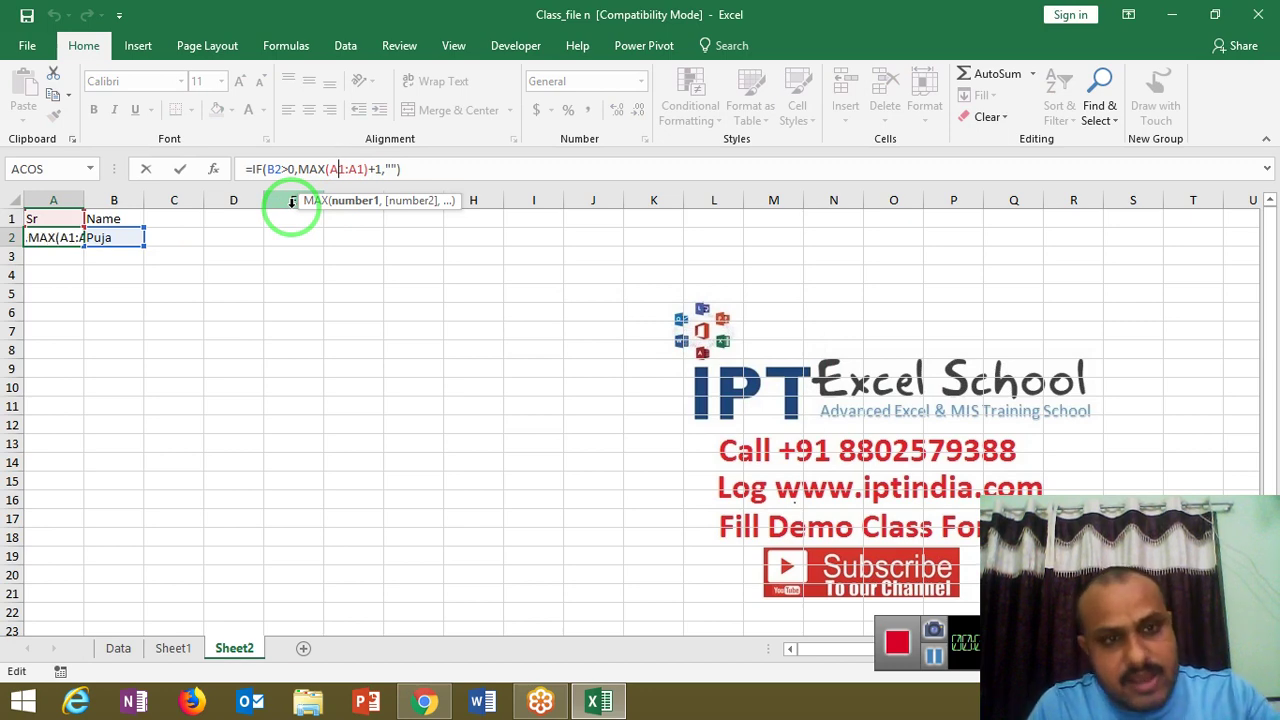
pyautogui.hotkey('ctrl', 'Return')
pyautogui.hotkey('ctrl', 'w')
pyautogui.press('Escape')
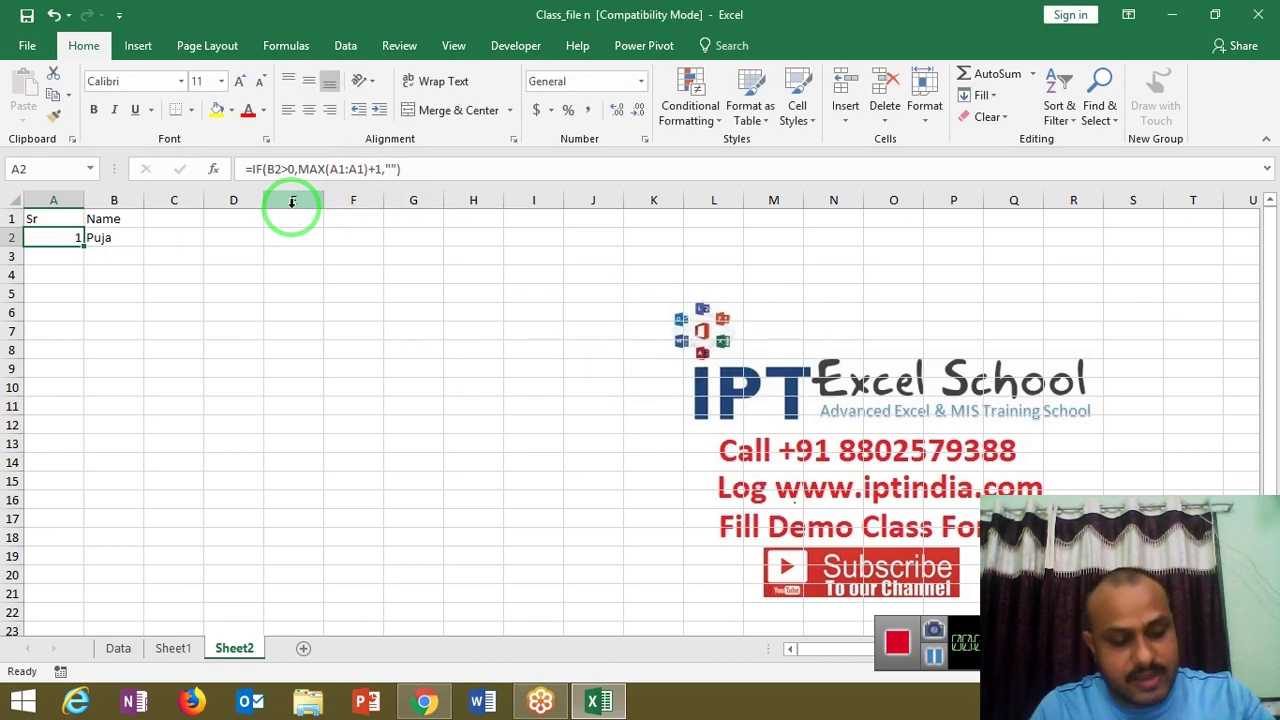
pyautogui.doubleClick(340, 170)
pyautogui.press('F4')
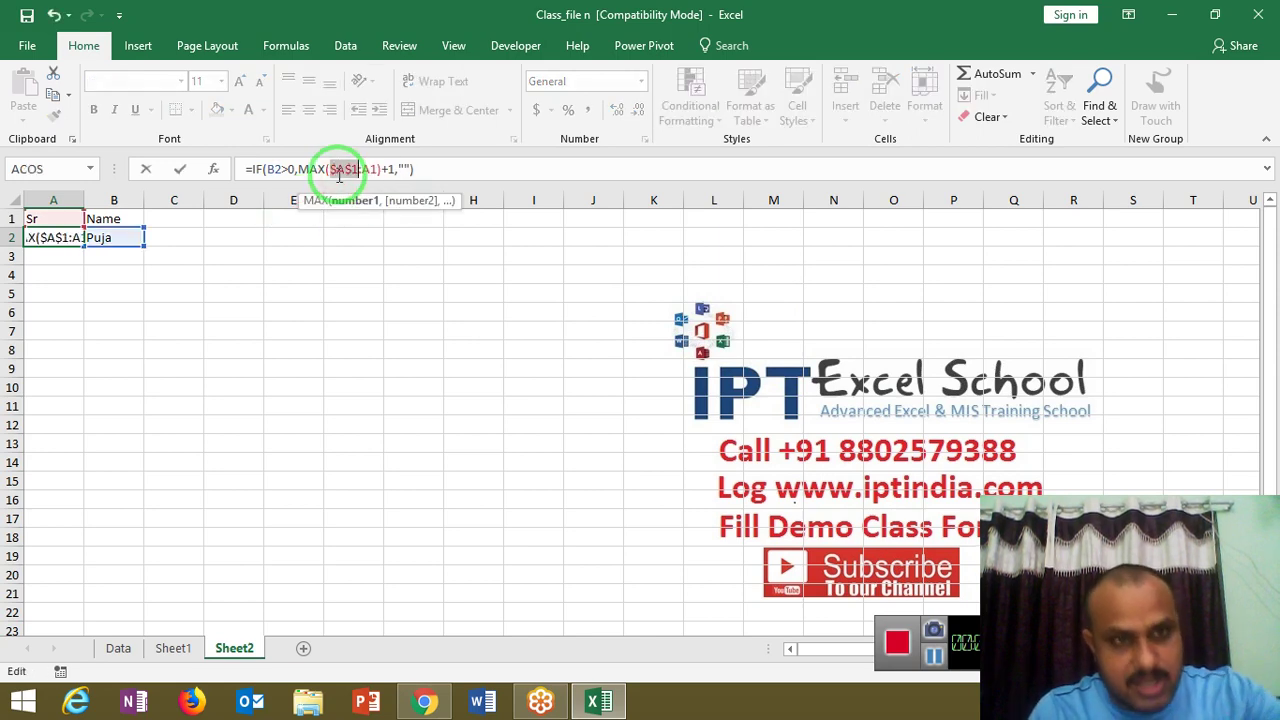
pyautogui.hotkey('ctrl', 'Return')
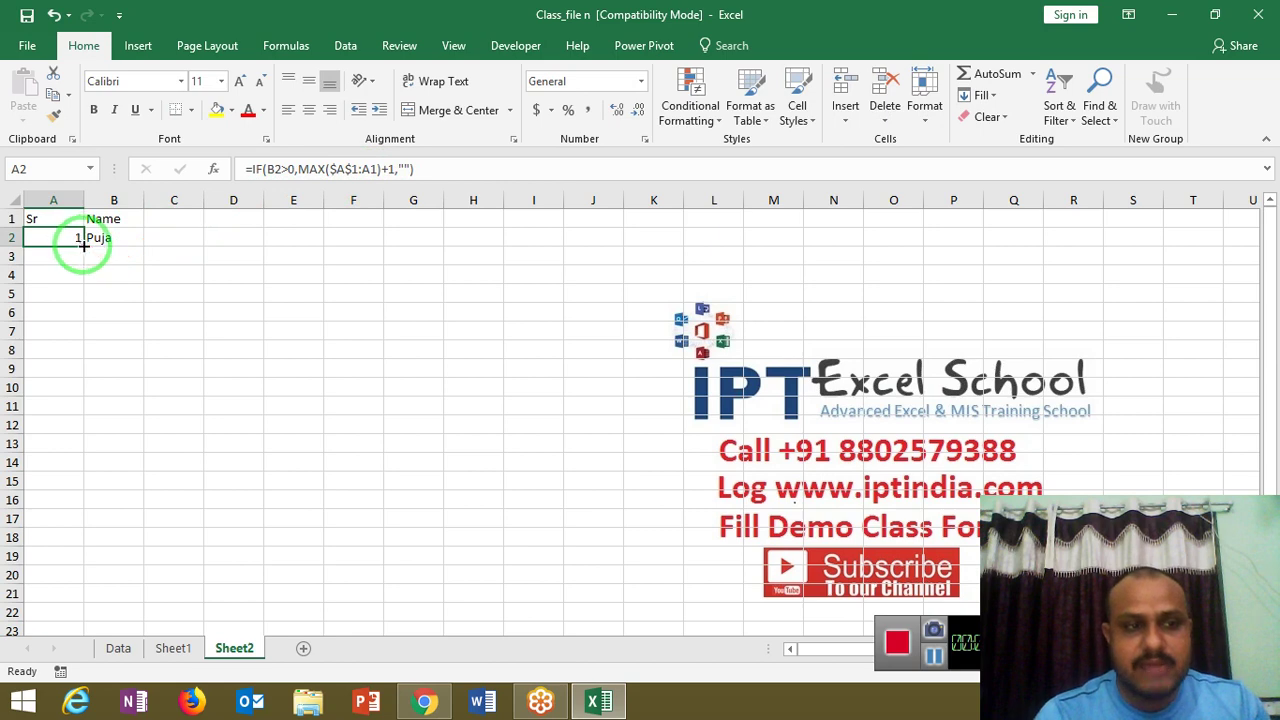
# - Fill A2's formula down to A16 and enter a name in B3, numbered 2
pyautogui.moveTo(84, 245); pyautogui.dragTo(75, 503)
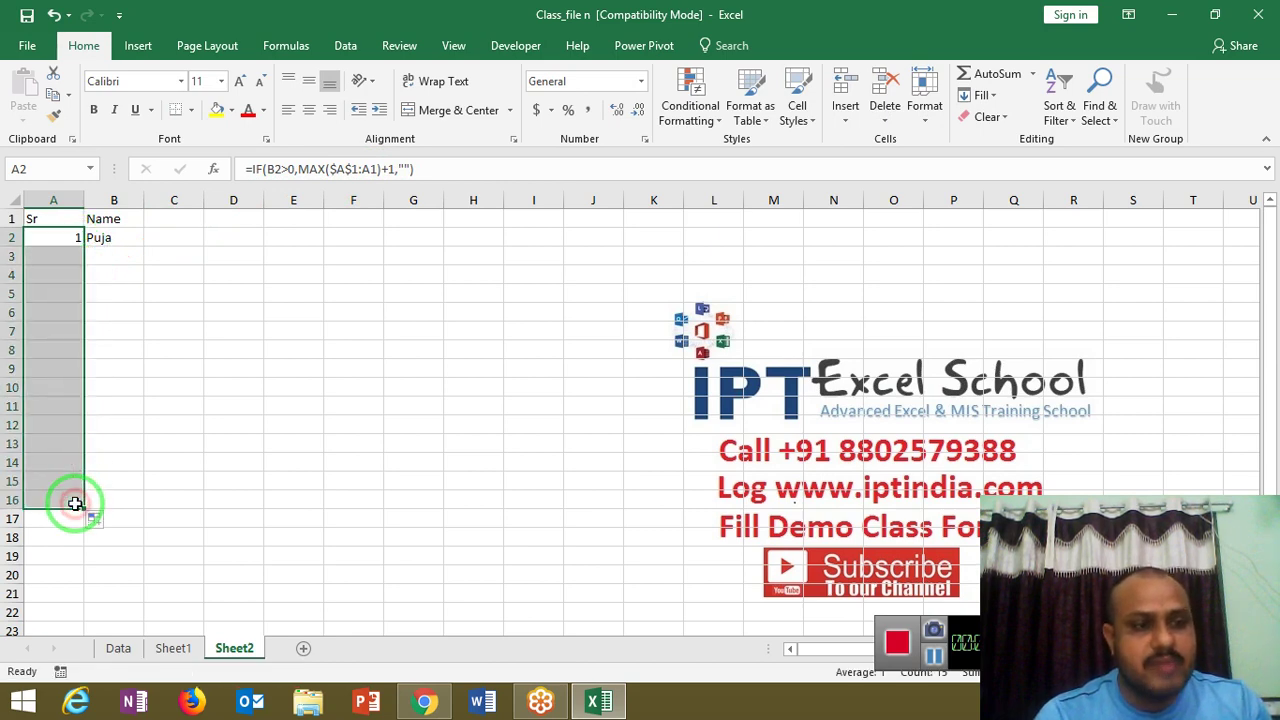
pyautogui.moveTo(118, 257); pyautogui.dragTo(112, 300)
pyautogui.click(118, 257)
pyautogui.write('Uday')
pyautogui.press('Return')
# - Enter a name in B4, leave row 5 blank, and enter another in B6, numbered 4
pyautogui.write('I')
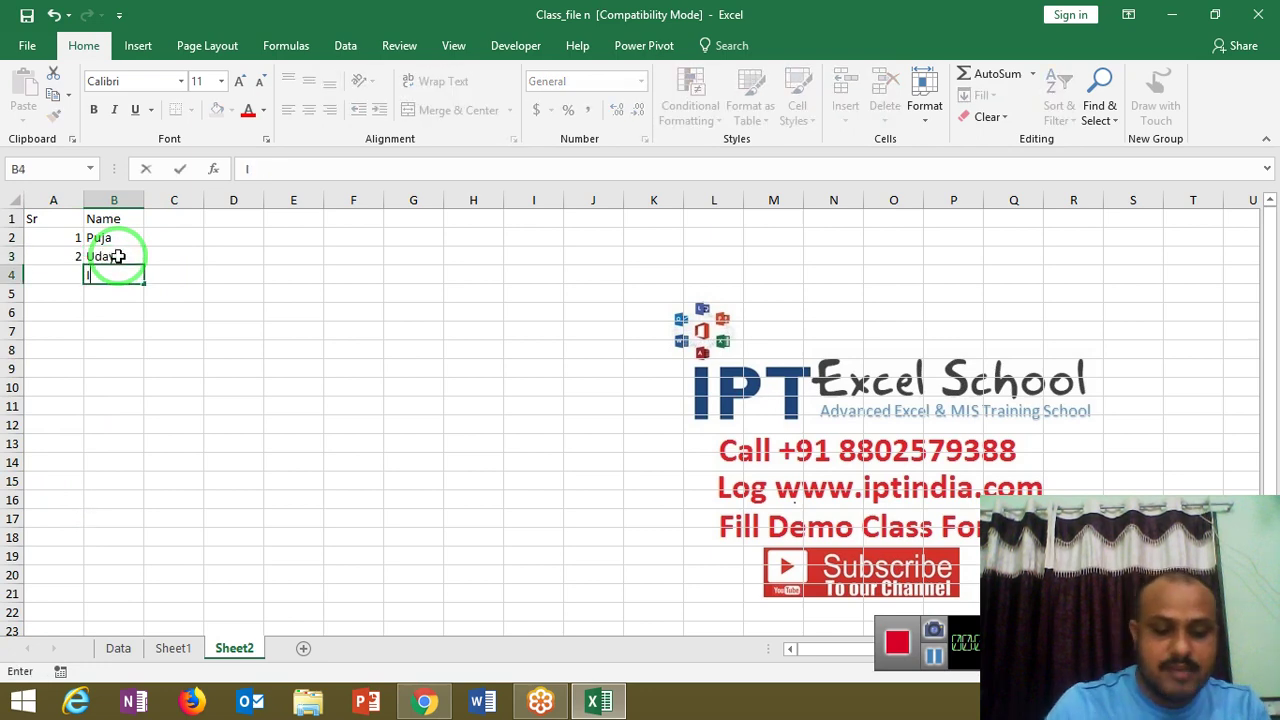
pyautogui.write('nder')
pyautogui.press('Return')
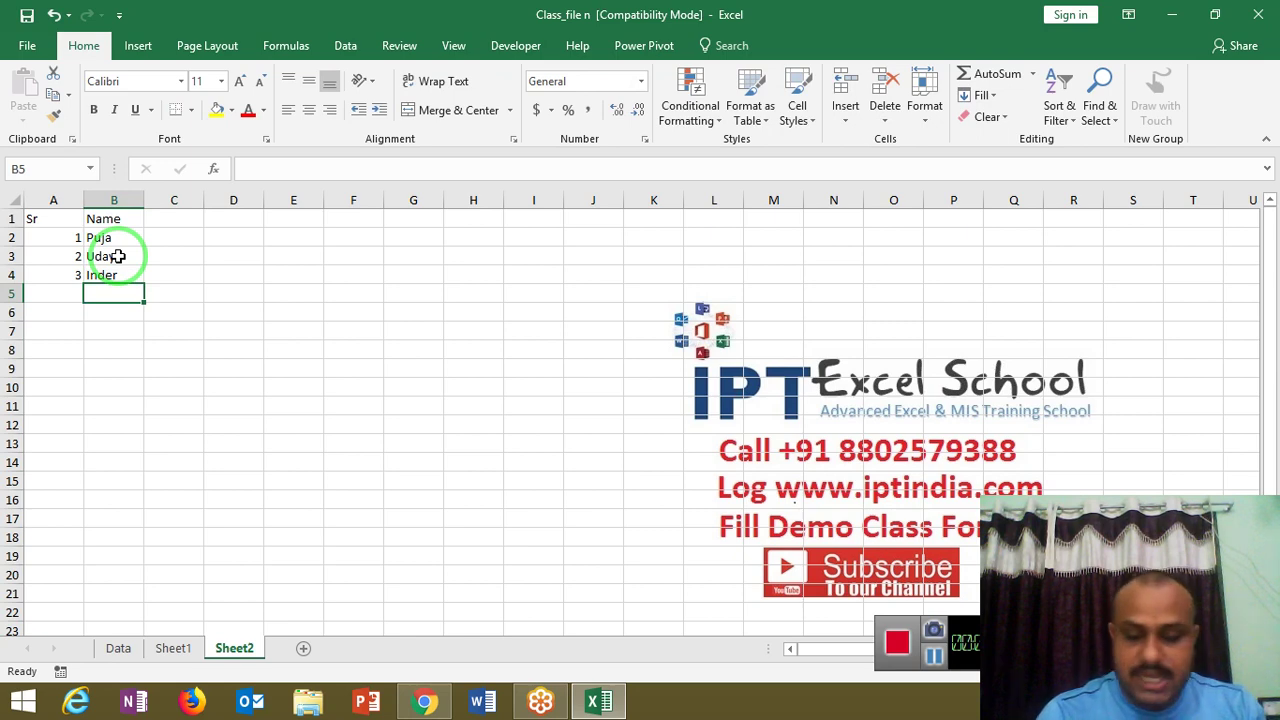
pyautogui.press('Return')
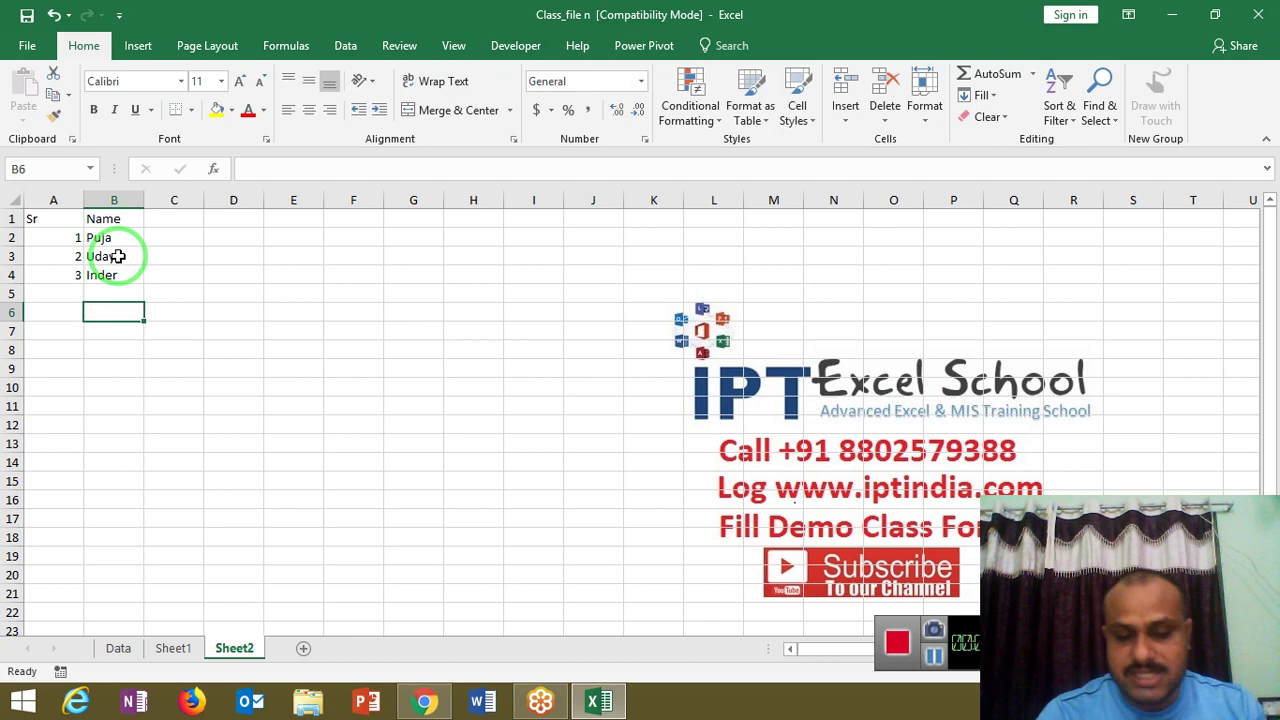
pyautogui.press('F2')
pyautogui.write('Om')
pyautogui.press('Return')
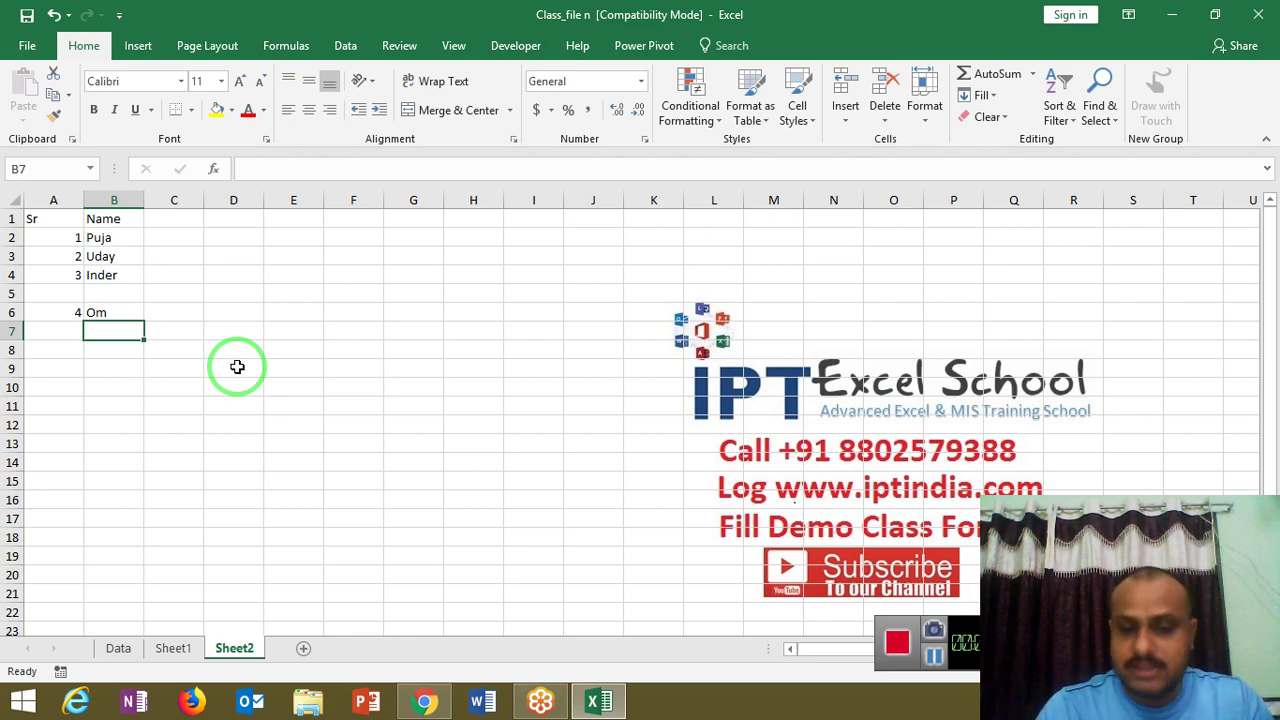
# - Open vd.advanceexceltraining.in in a new Chrome tab
pyautogui.click(412, 700)
pyautogui.click(209, 14)
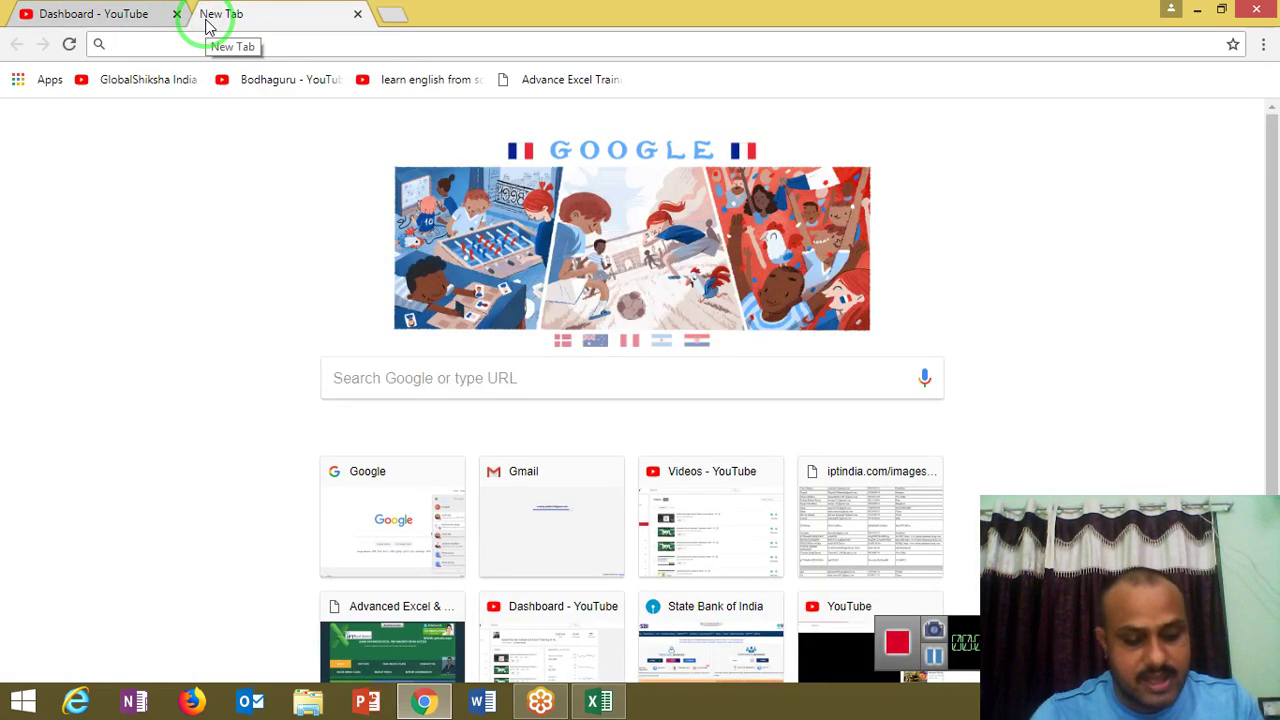
pyautogui.write('vd')
pyautogui.press('Return')
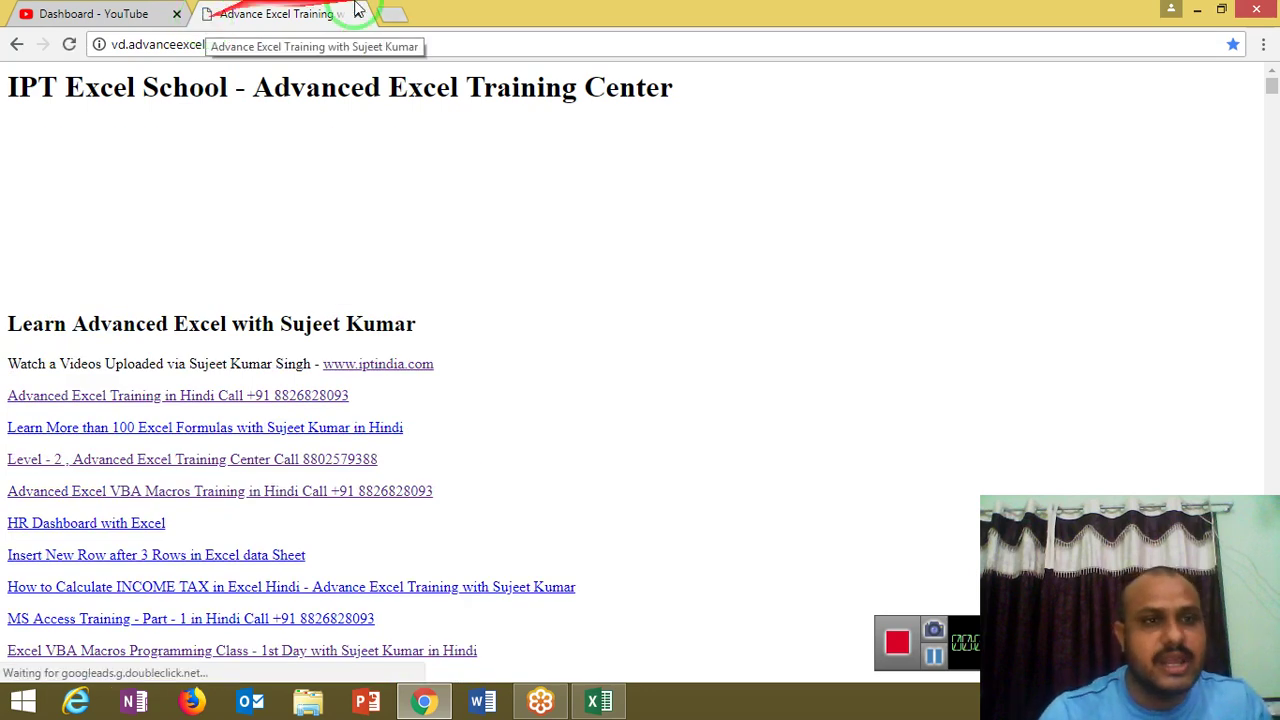
# - Open excel.sujeetkumar.co.in in a third tab and scroll through it
pyautogui.click(398, 18)
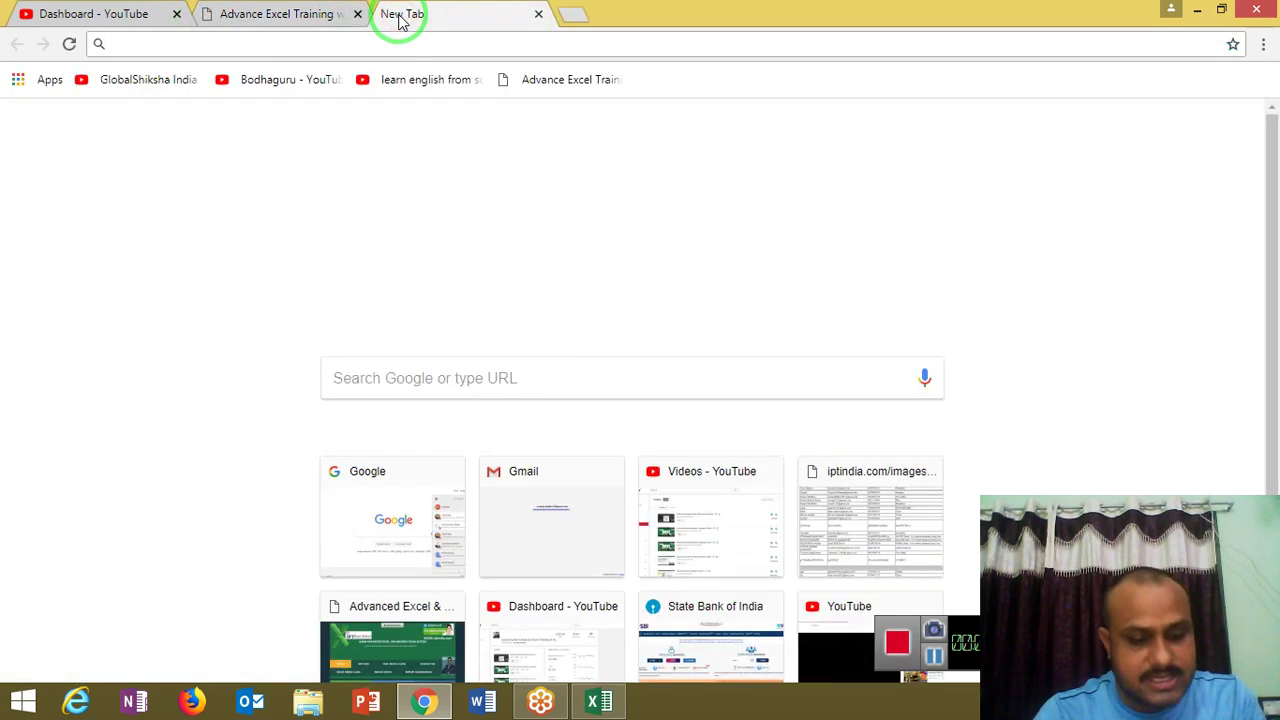
pyautogui.write('exce')
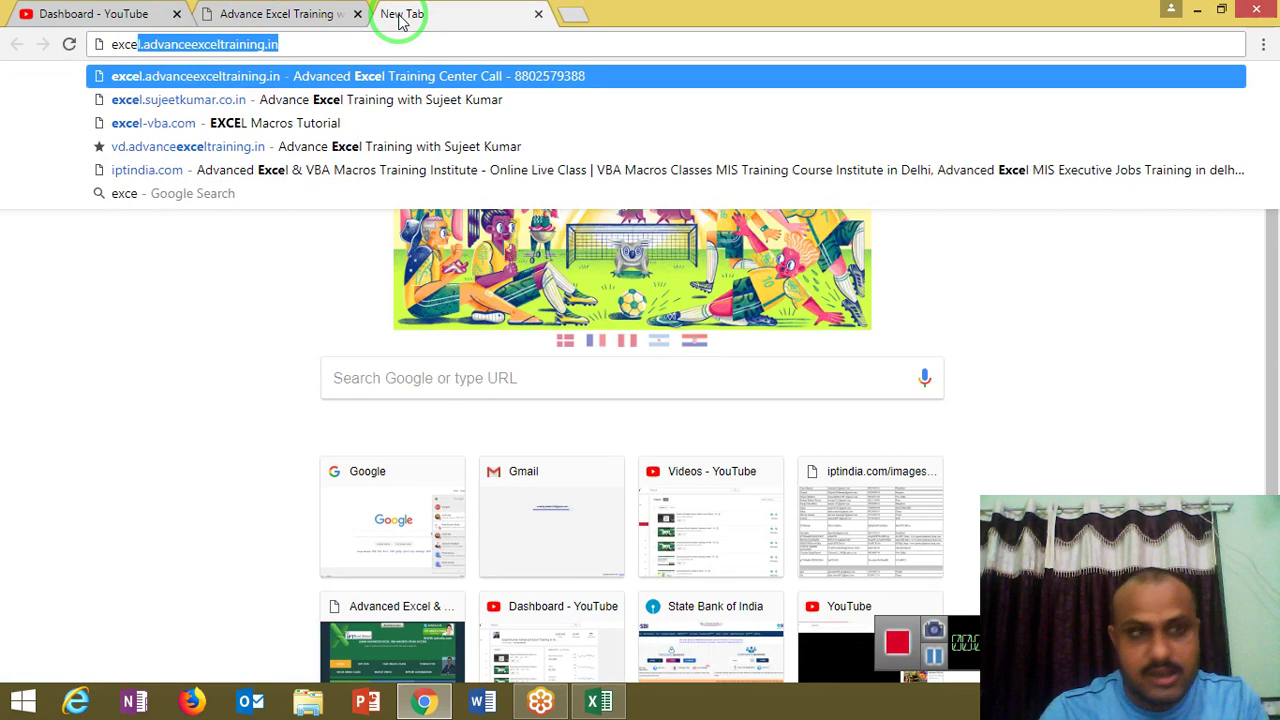
pyautogui.click(366, 101)
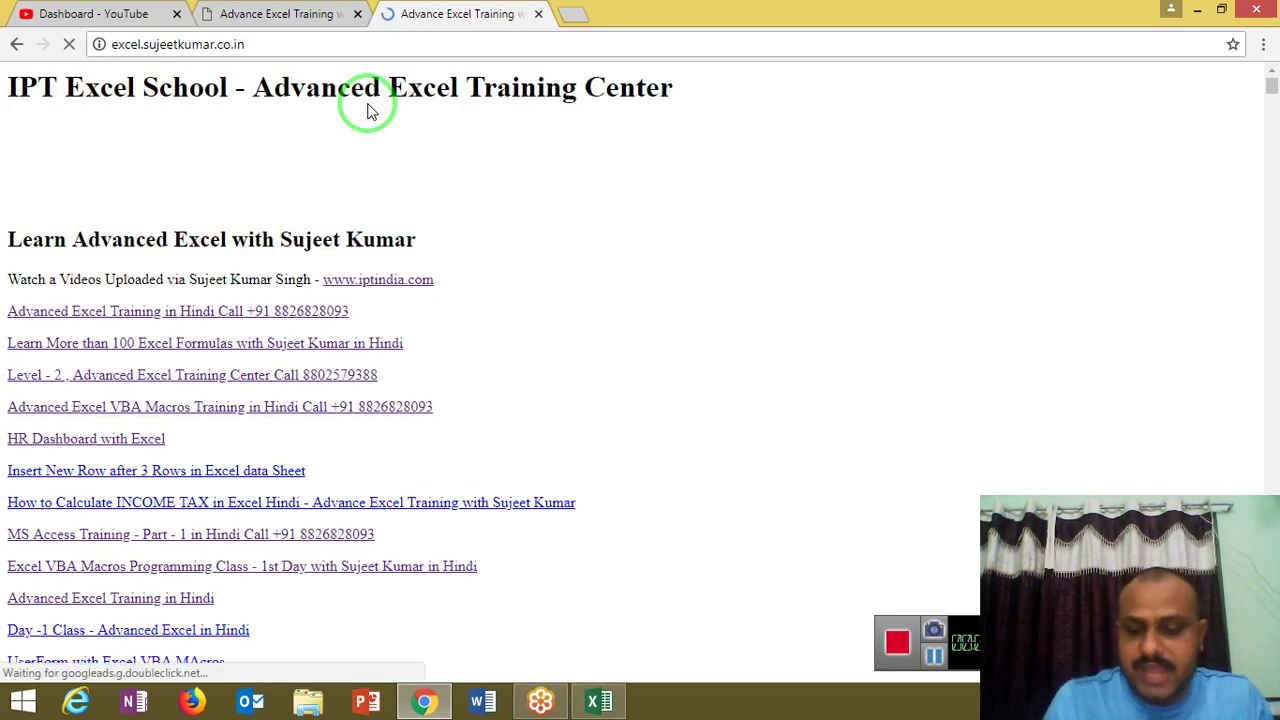
pyautogui.scroll(-5, 367, 110)
pyautogui.scroll(-8, 367, 110)
pyautogui.scroll(6, 367, 110)
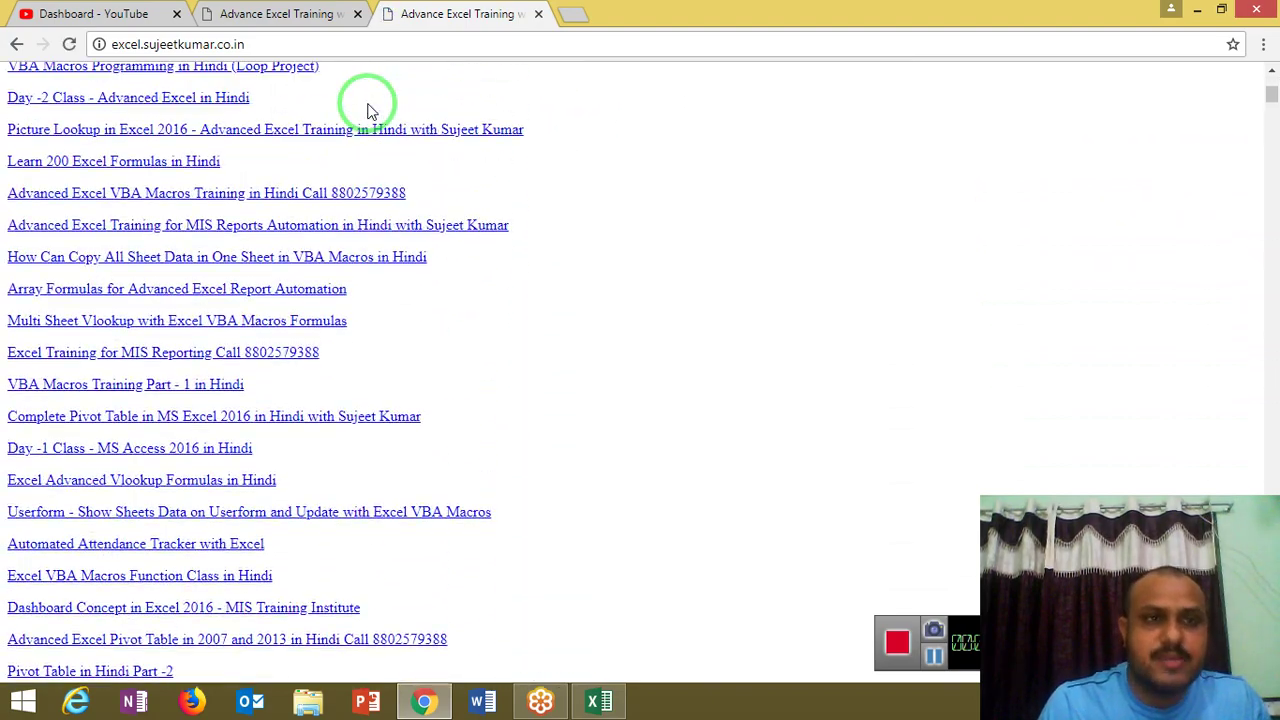
# - Return to the vd.advanceexceltraining.in tab and go back to the top of its tutorial list
pyautogui.click(280, 16)
pyautogui.press('pagedown')
pyautogui.press('Up')
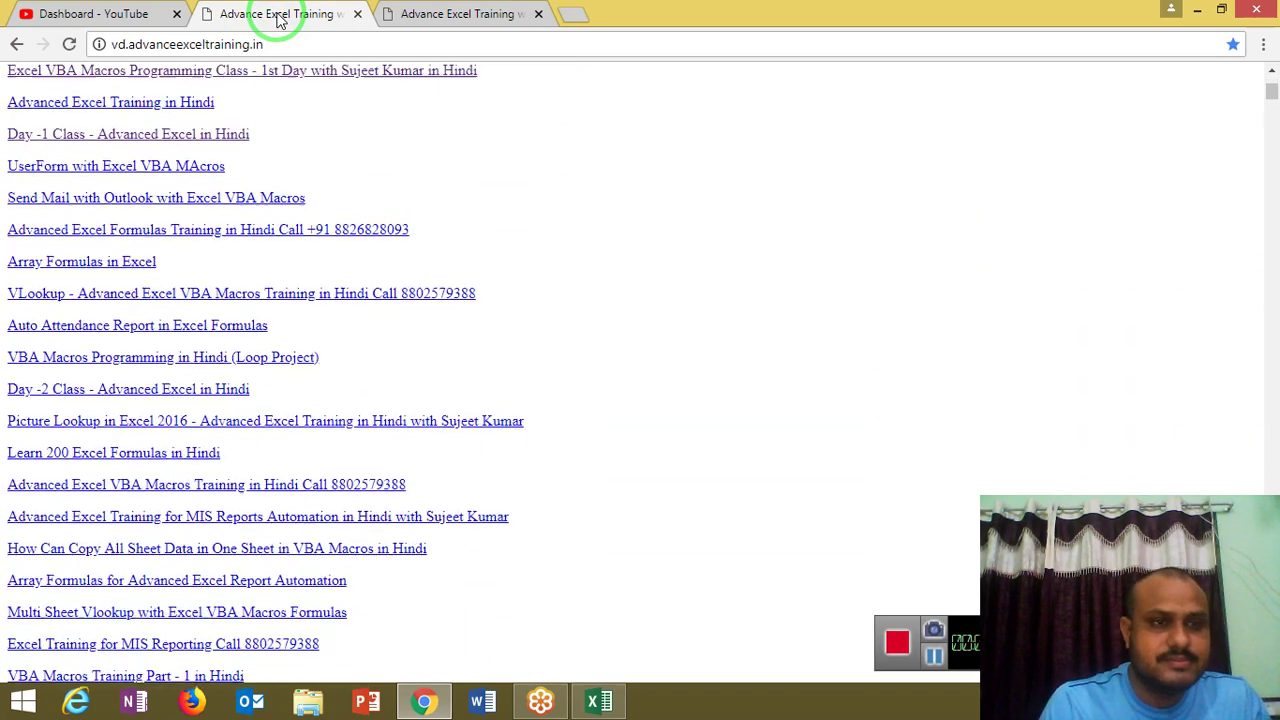
pyautogui.press('Home')
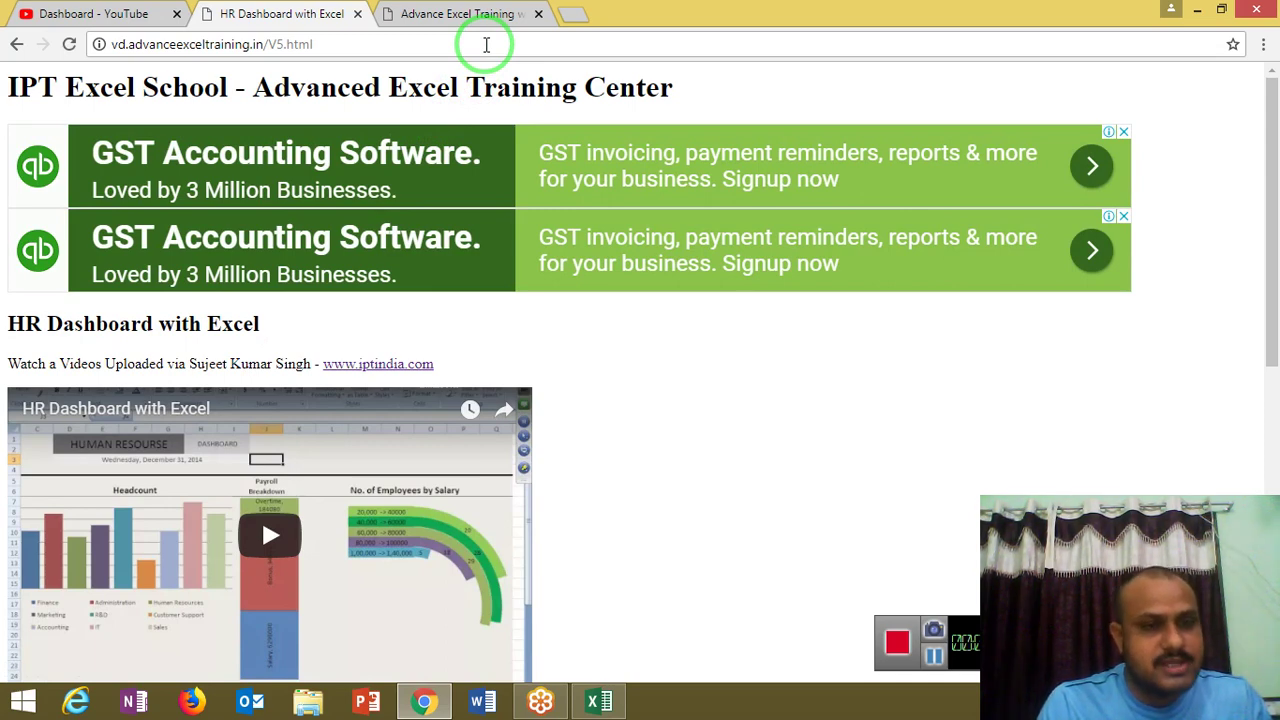
# - Scroll through the HR Dashboard with Excel page, then close its tab
pyautogui.click(1272, 245)
pyautogui.moveTo(1272, 245)
pyautogui.mouseDown()
pyautogui.moveTo(1274, 372)
pyautogui.moveTo(1275, 230)
pyautogui.mouseUp()
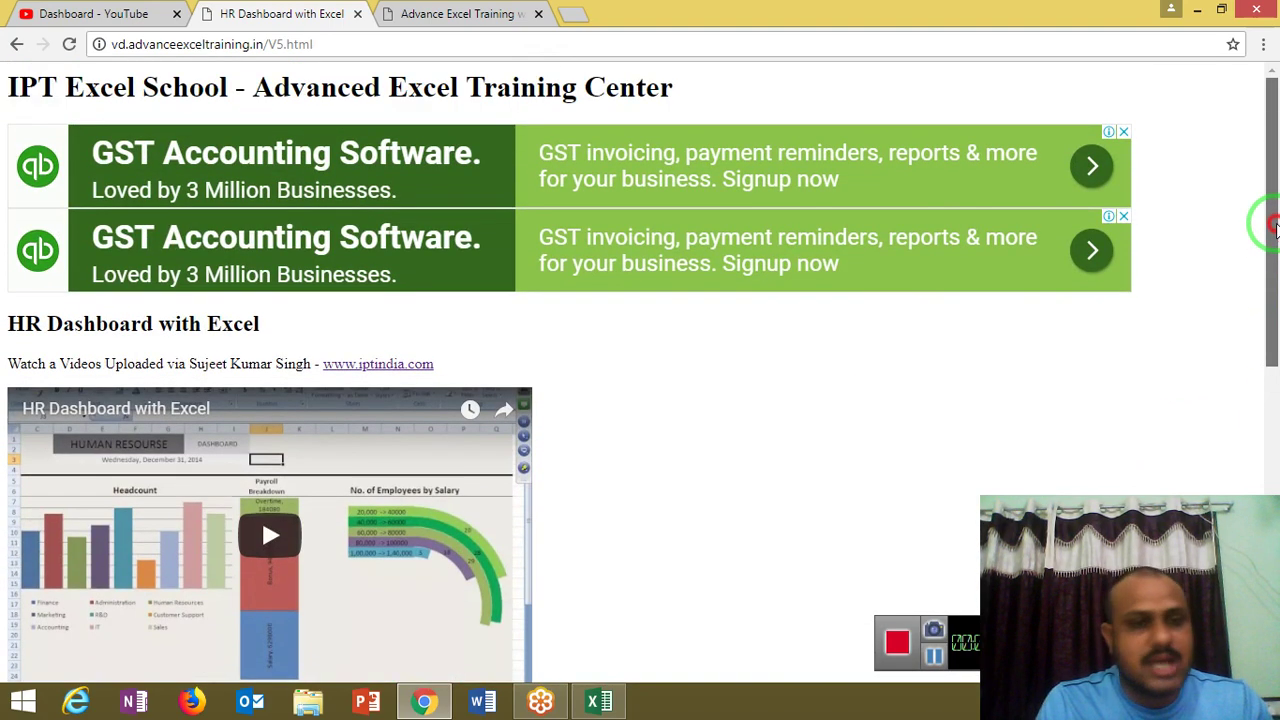
pyautogui.moveTo(1275, 228); pyautogui.dragTo(1274, 440)
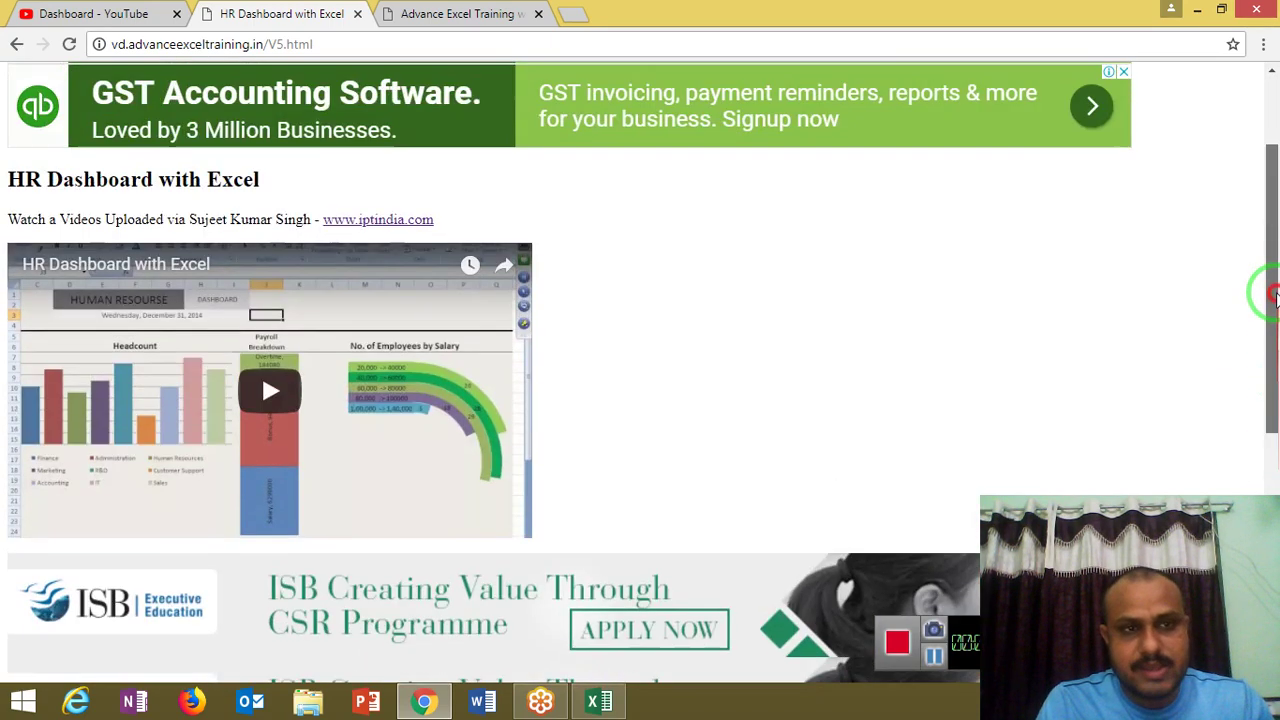
pyautogui.moveTo(1274, 440); pyautogui.dragTo(1275, 200)
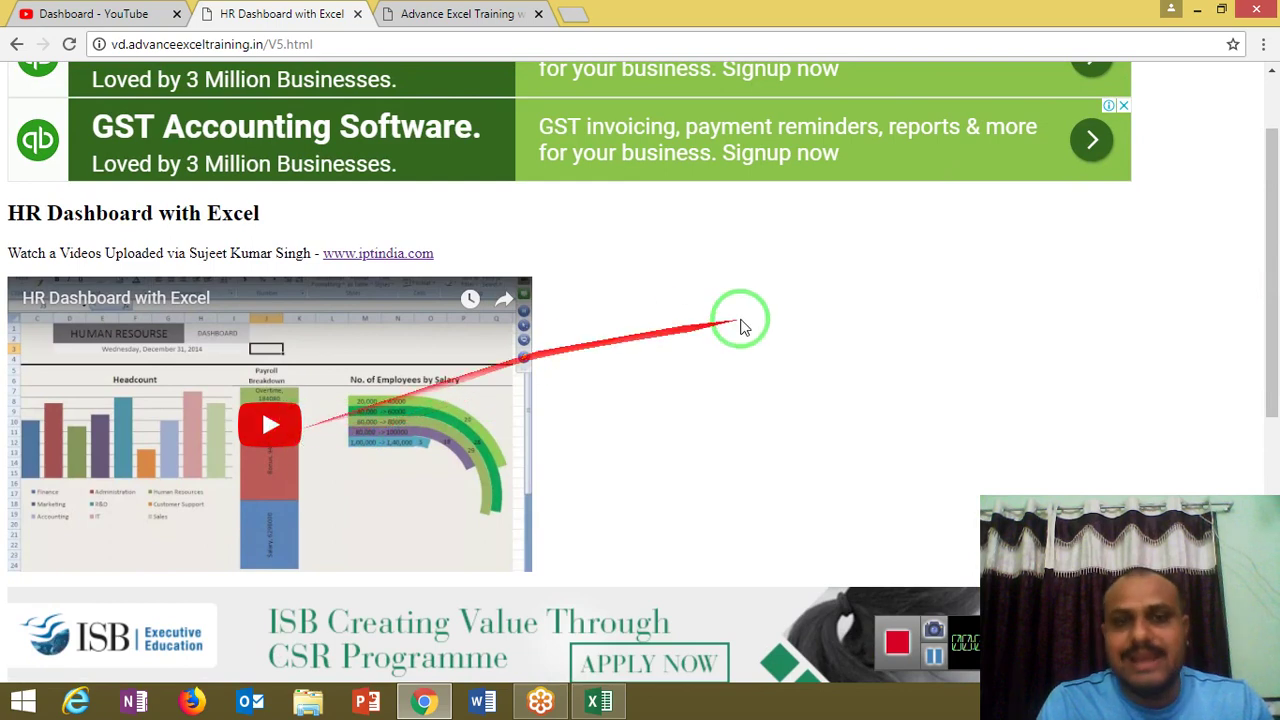
pyautogui.moveTo(1274, 268); pyautogui.dragTo(1262, 194)
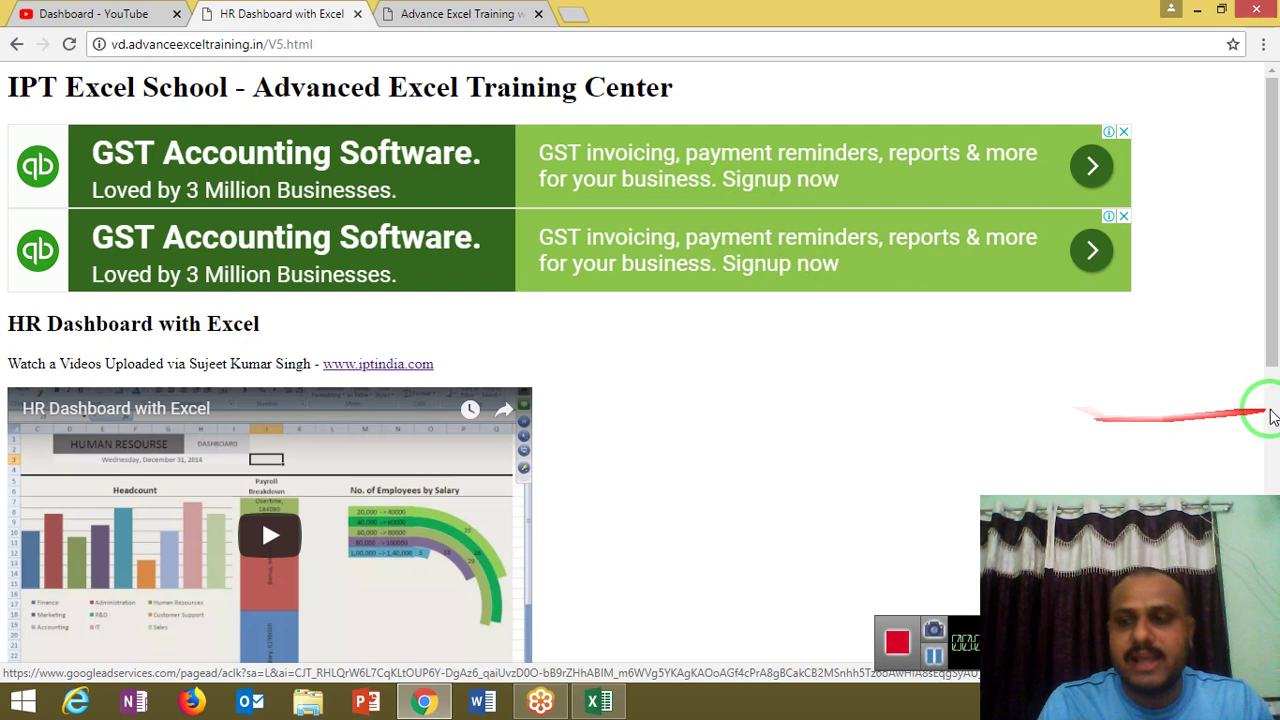
pyautogui.moveTo(1270, 368); pyautogui.dragTo(1268, 451)
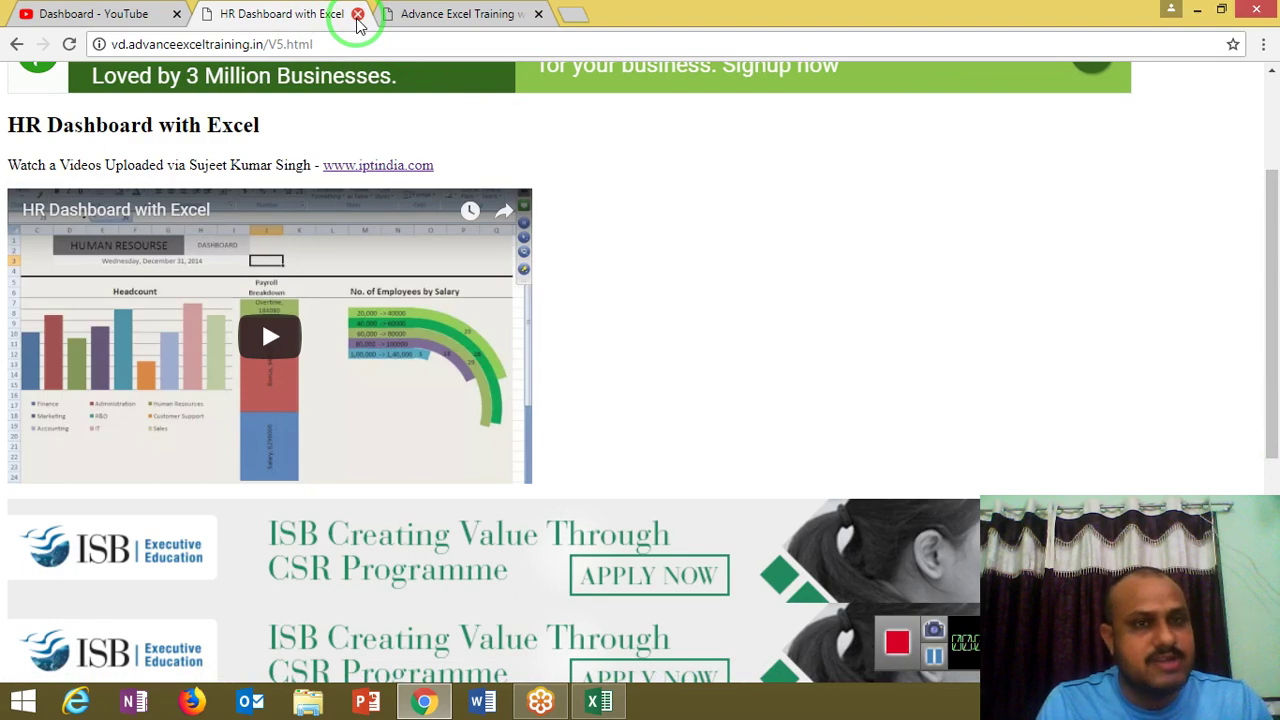
pyautogui.click(357, 15)
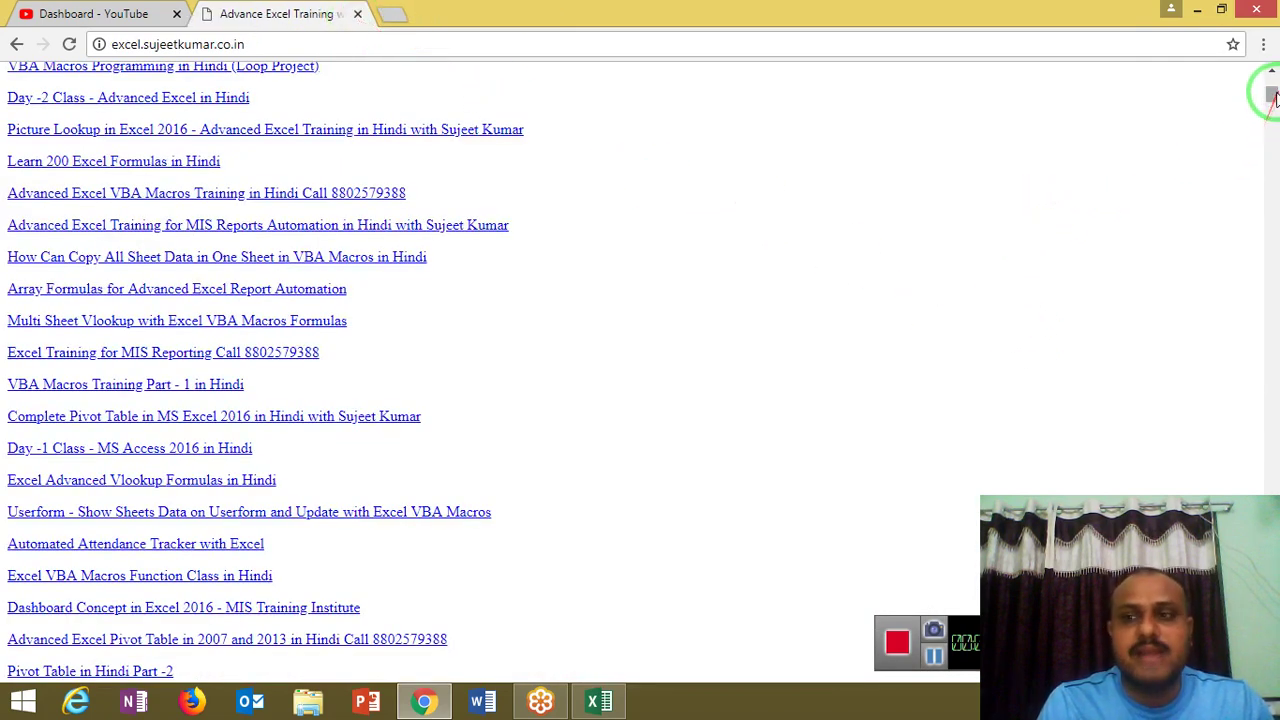
# - Load vd.advanceexceltraining.in in a new third browser tab
pyautogui.moveTo(1272, 95); pyautogui.dragTo(1272, 80)
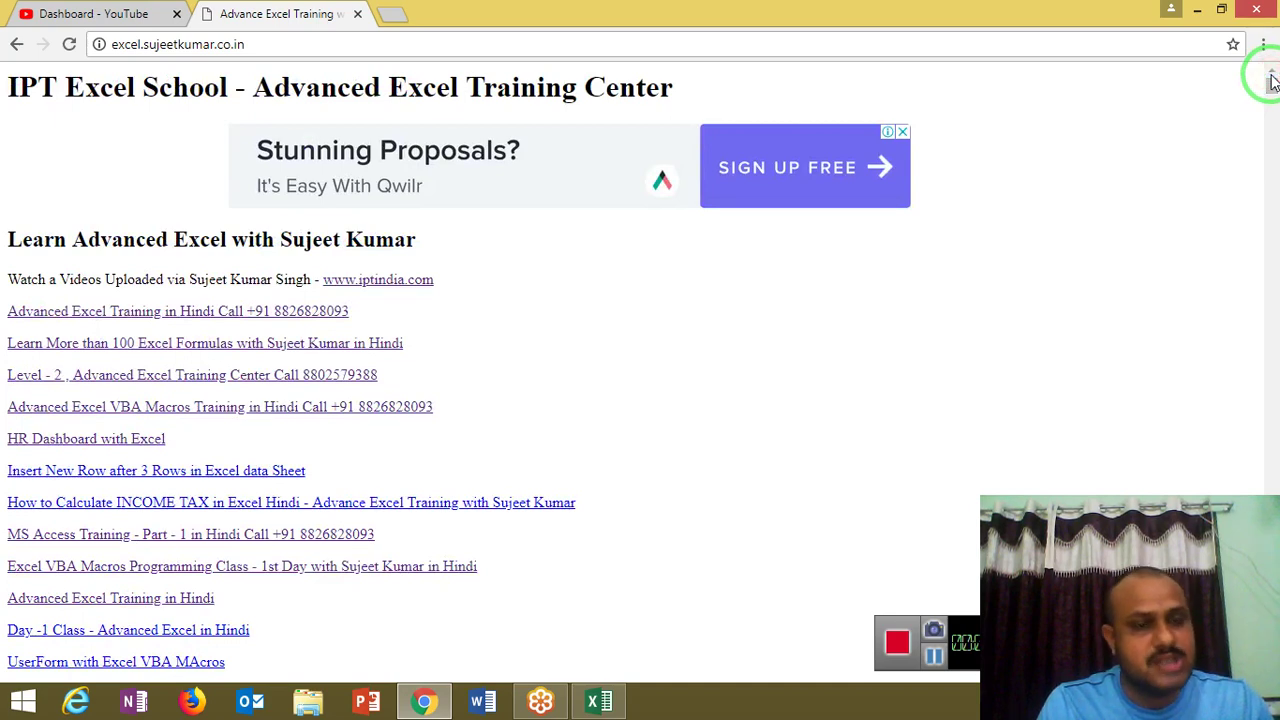
pyautogui.click(284, 55)
pyautogui.click(284, 55)
pyautogui.click(284, 55)
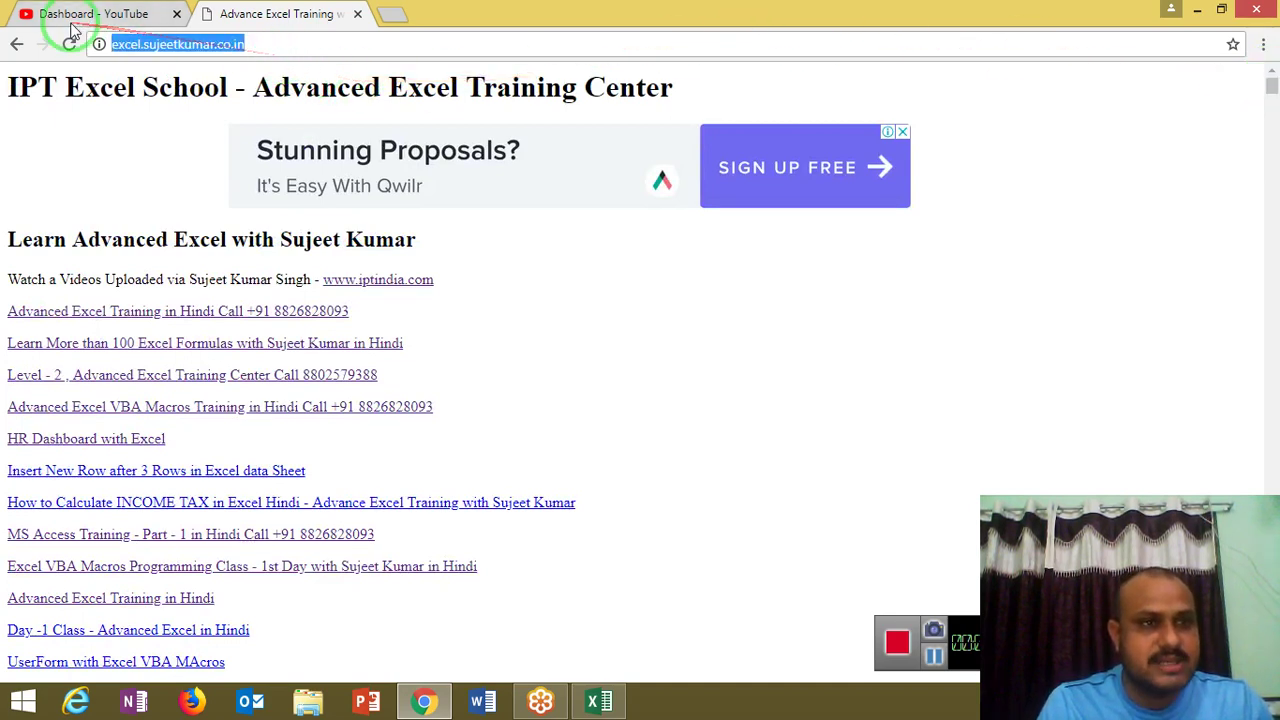
pyautogui.click(391, 13)
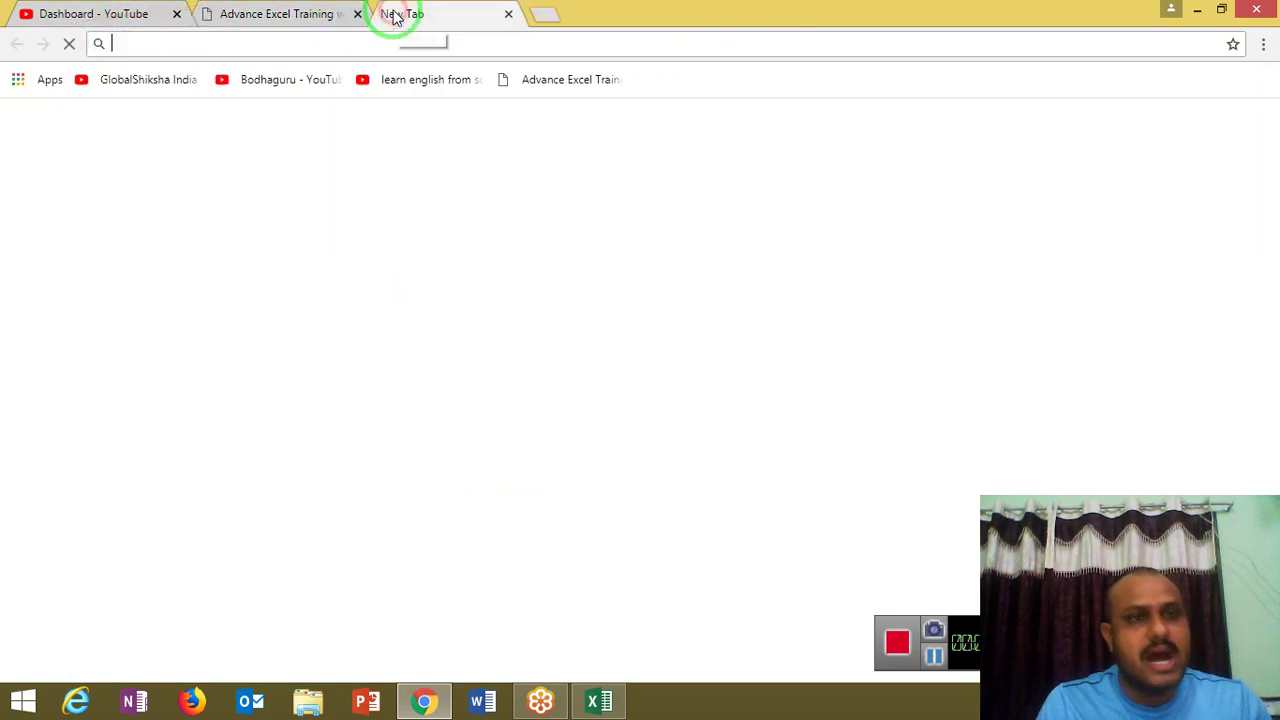
pyautogui.write('vd.advanceexceltraining.in')
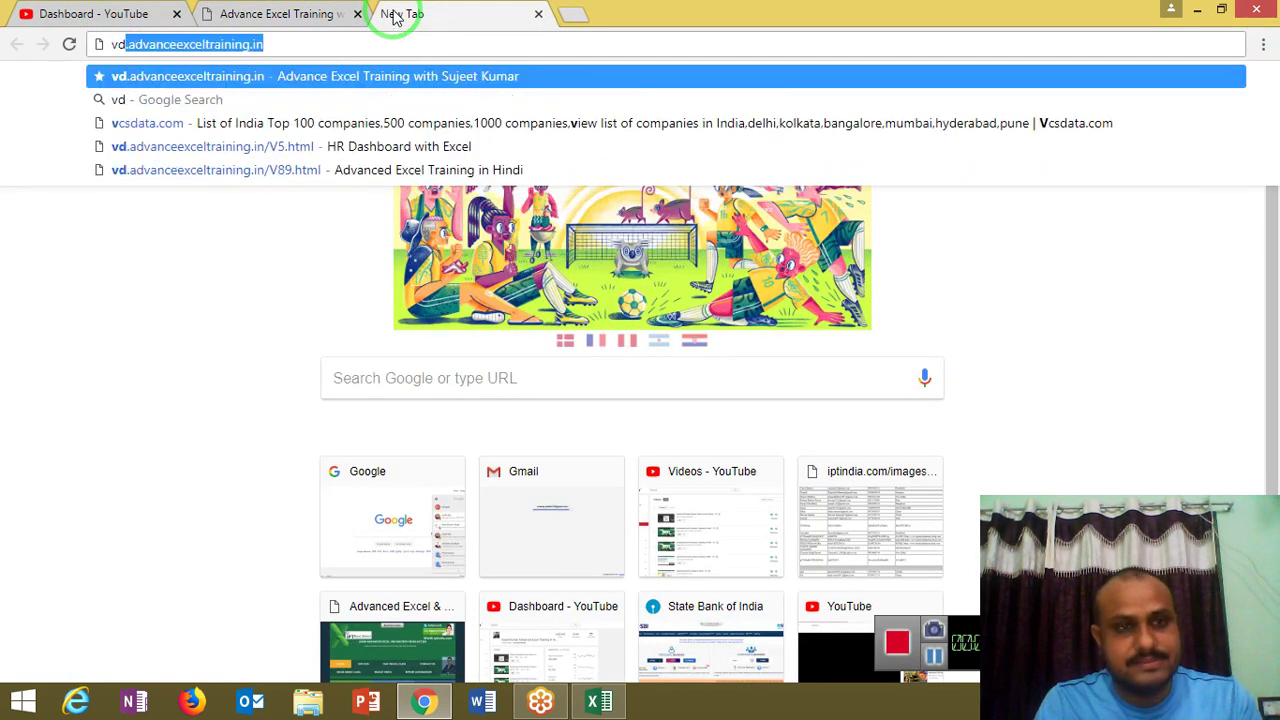
pyautogui.press('Return')
pyautogui.click(388, 36)
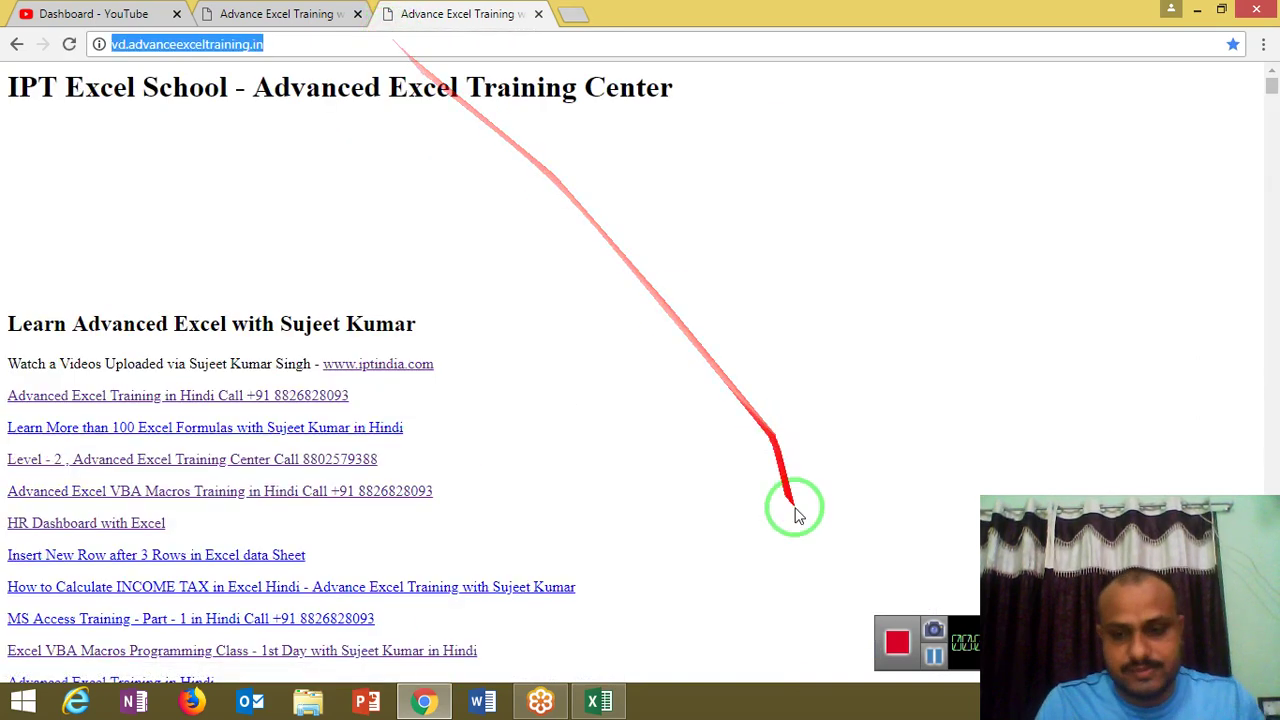